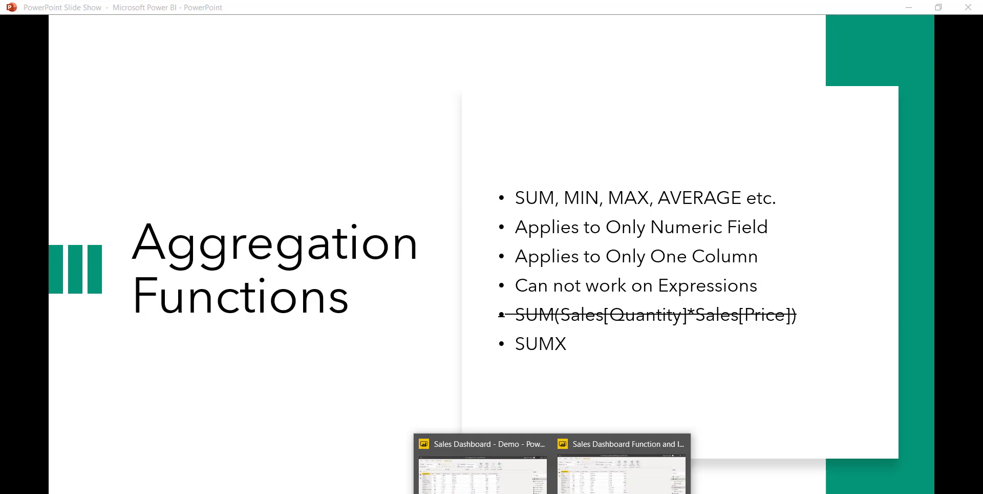
- Switch to the Sales Dashboard Function and If Example file in Power BI Desktop and start a Sales column named Delivered Percentage
left_click(637, 448)
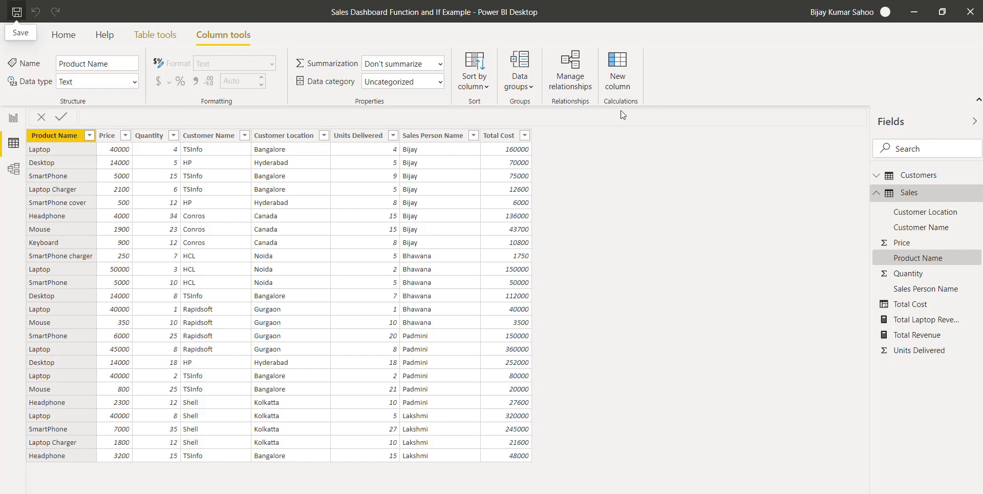
left_click(623, 88)
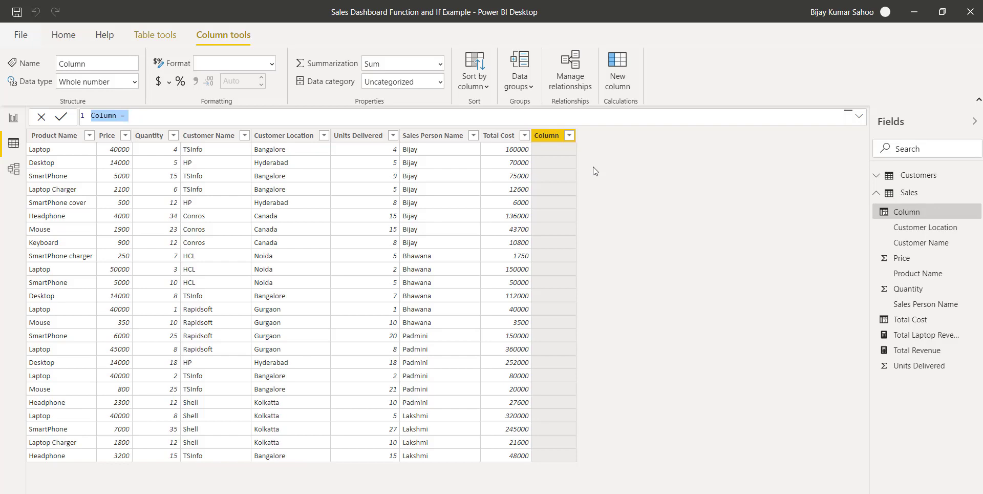
left_click_drag(118, 116, 92, 116)
type("Delivered Pe")
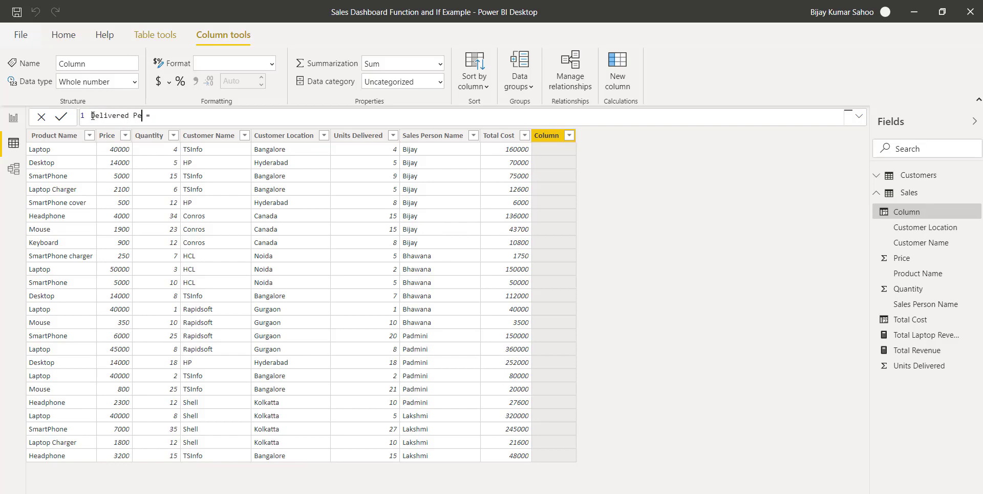
type("rcentage")
- Define the Delivered Percentage column as Sales[Units Delivered]/Sales[Quantity] and format it as a percentage
left_click(210, 115)
type("uni")
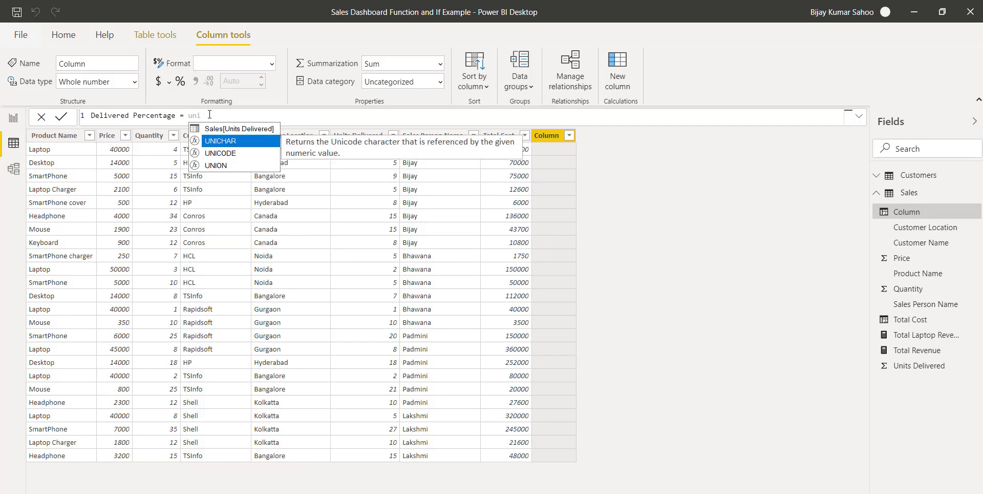
key("Up")
key("Tab")
type("/")
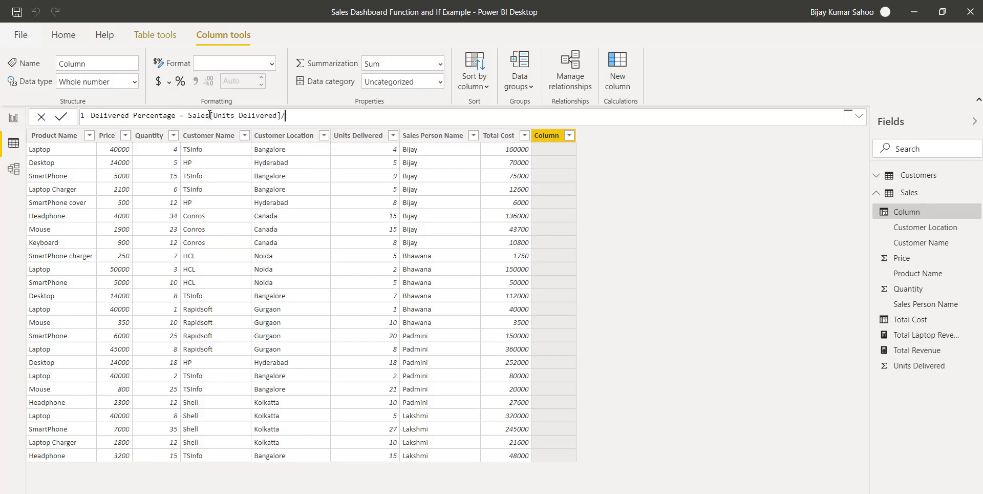
type("qu")
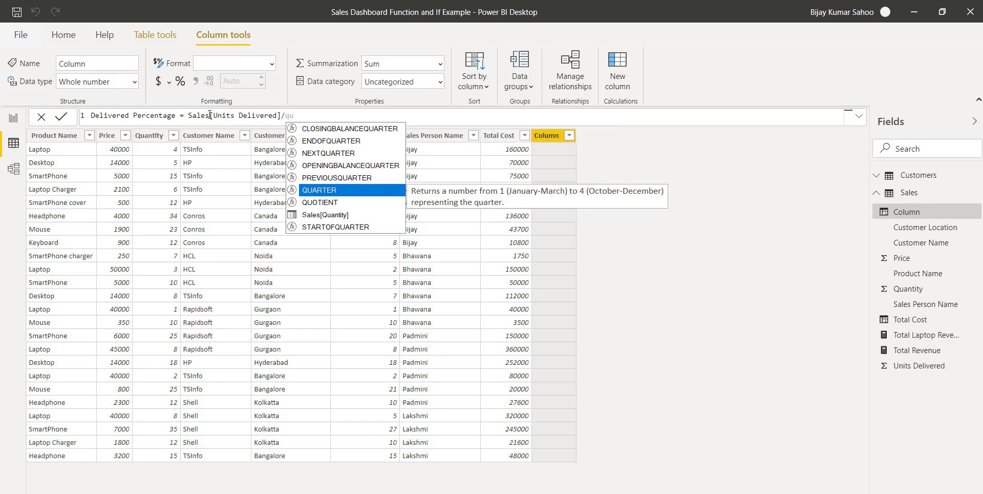
key("Down")
key("Down")
key("Tab")
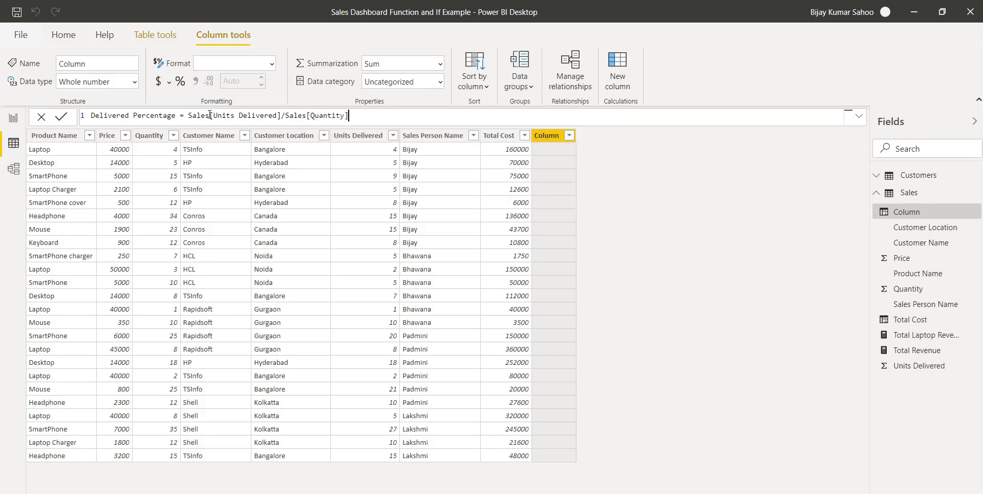
key("Return")
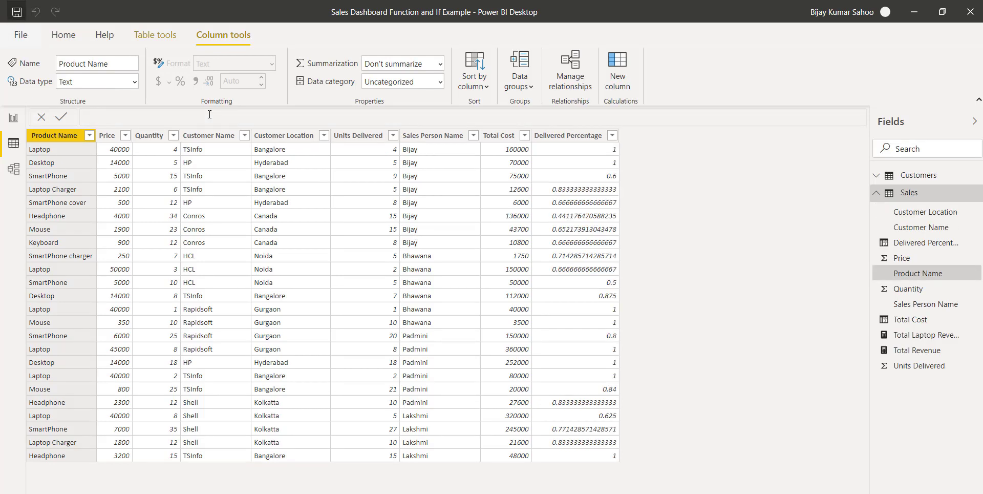
left_click(584, 141)
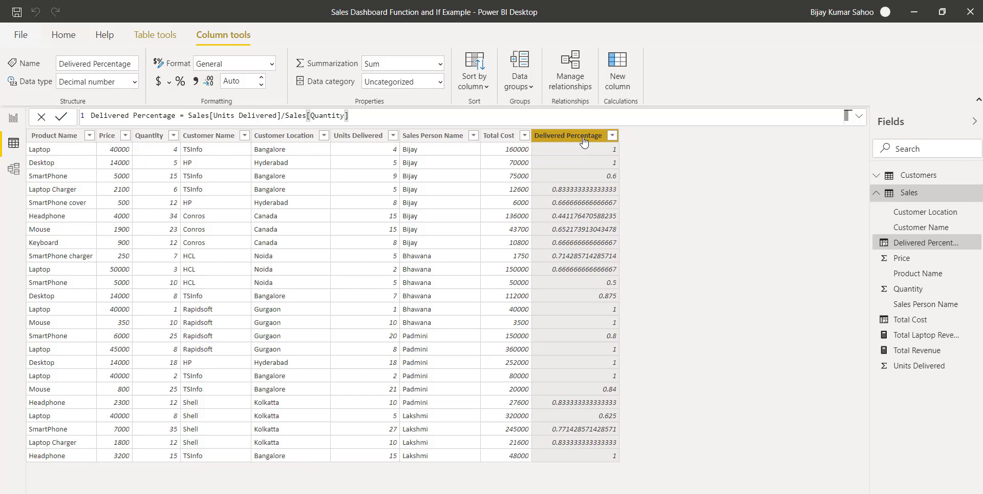
left_click(180, 82)
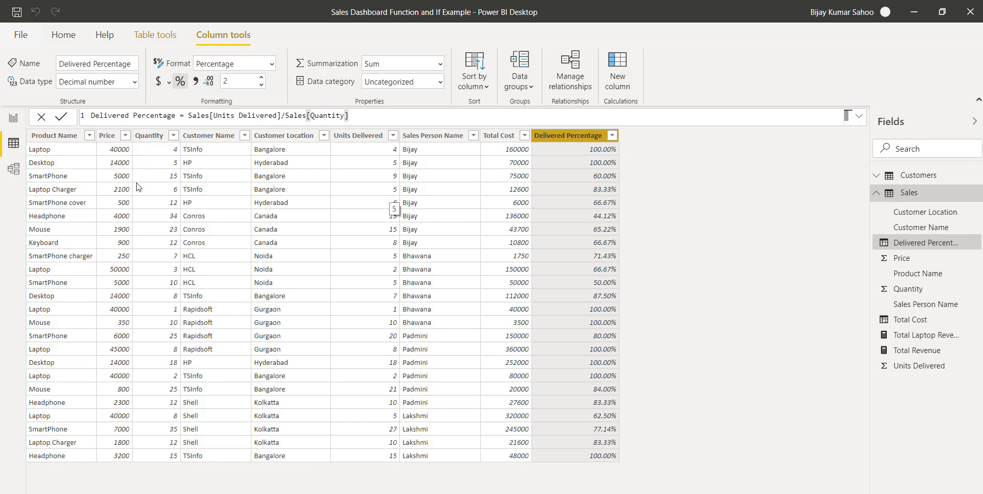
- Add a table visual to the report page with Product Name, Customer Name and Delivered Percentage from Sales
left_click(15, 126)
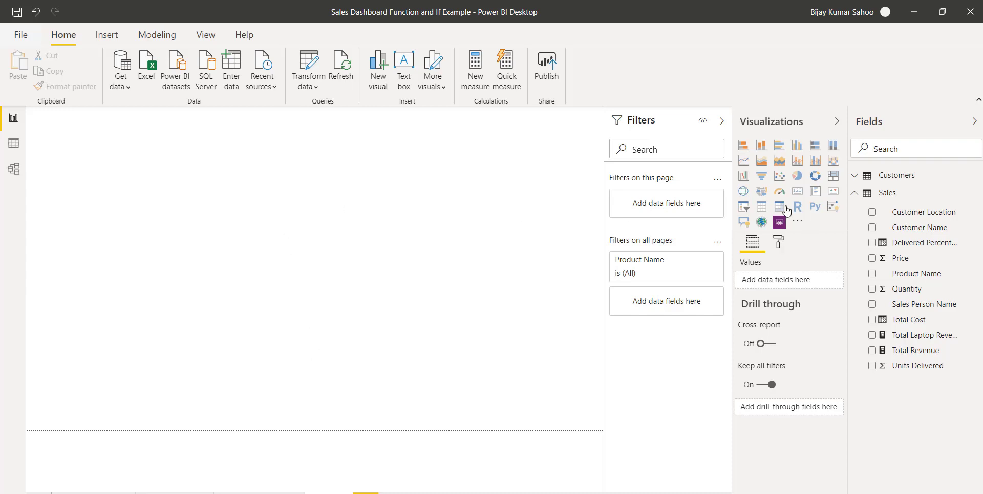
left_click(761, 207)
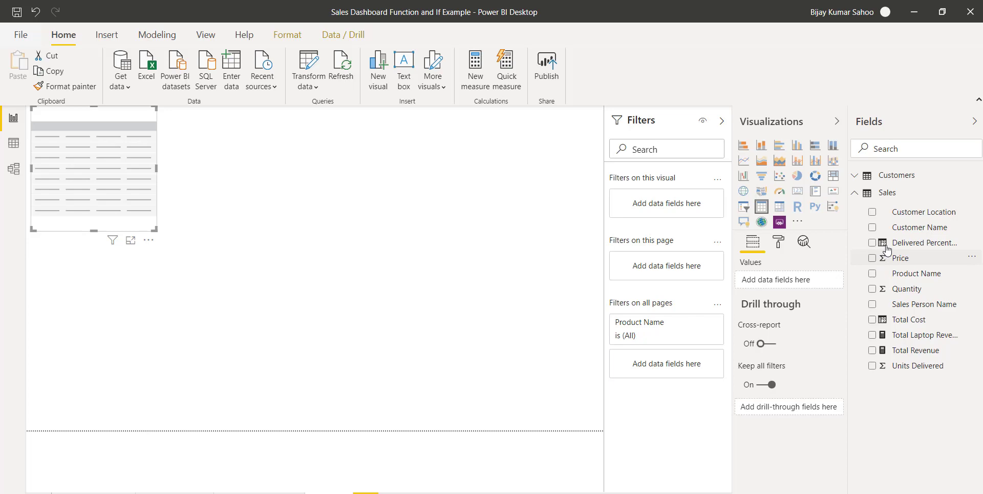
left_click(873, 273)
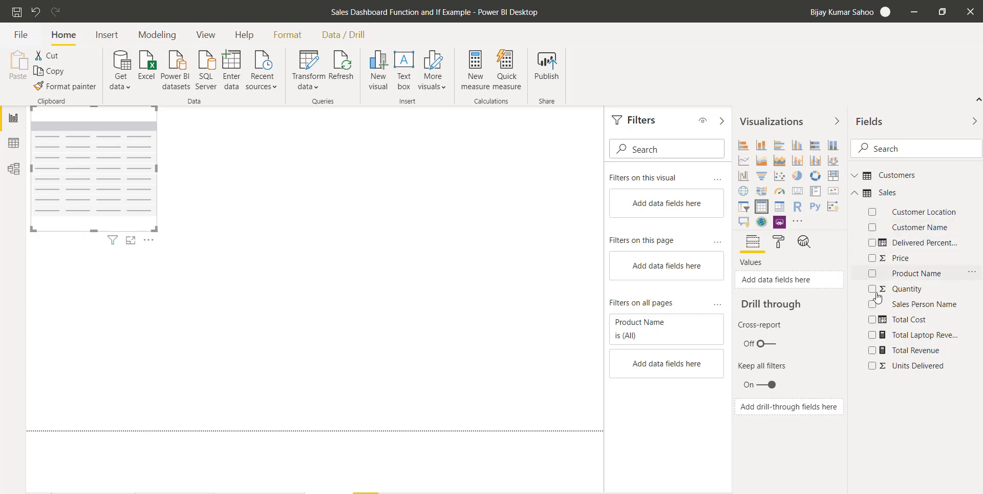
left_click(872, 227)
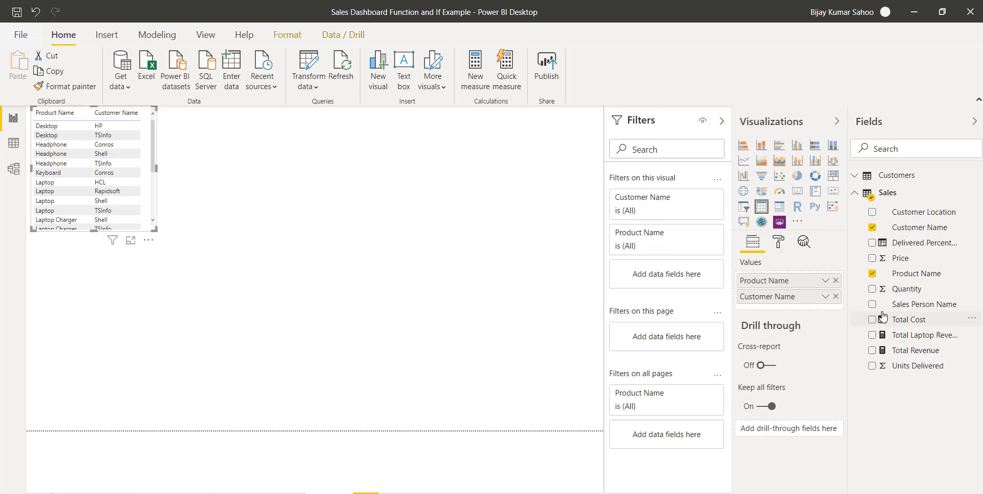
left_click(872, 243)
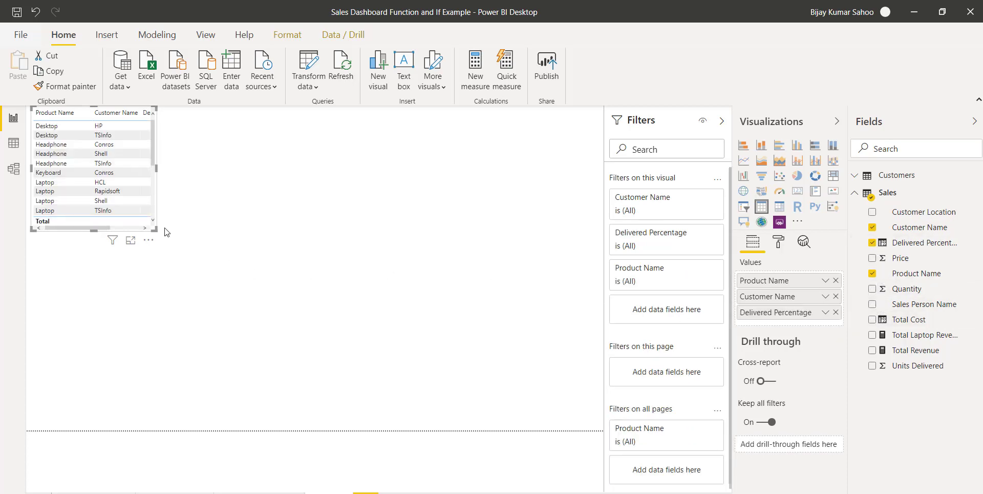
- Enlarge the table visual to fit all rows and columns, and set Delivered Percentage to Don't summarize
left_click_drag(156, 230, 233, 335)
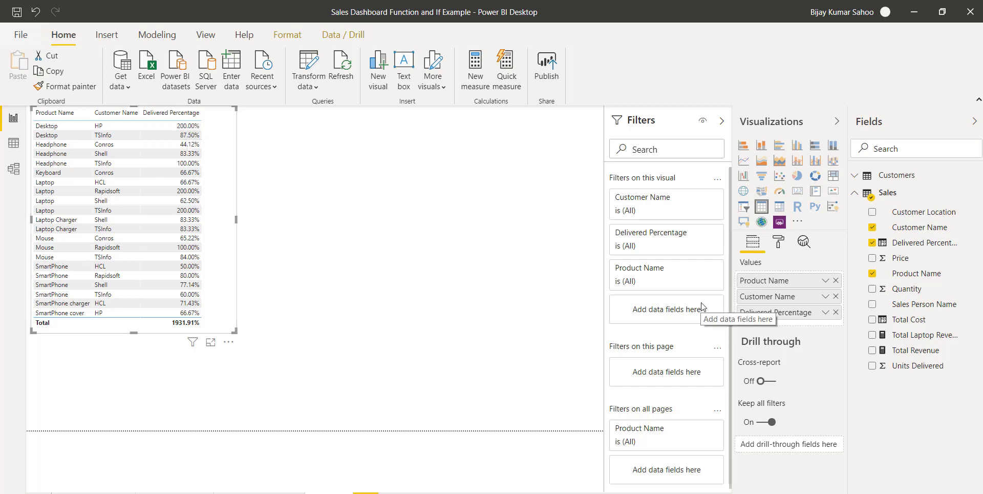
double_click(794, 316)
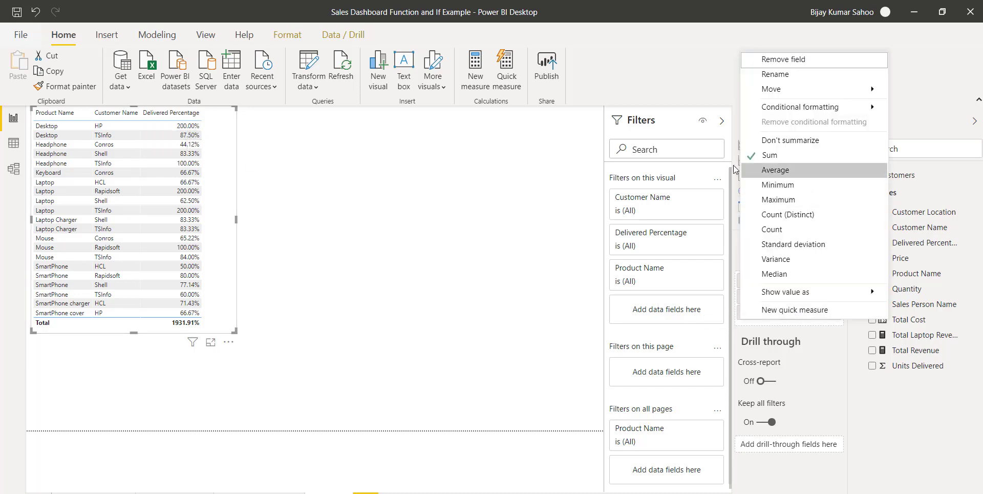
left_click(760, 144)
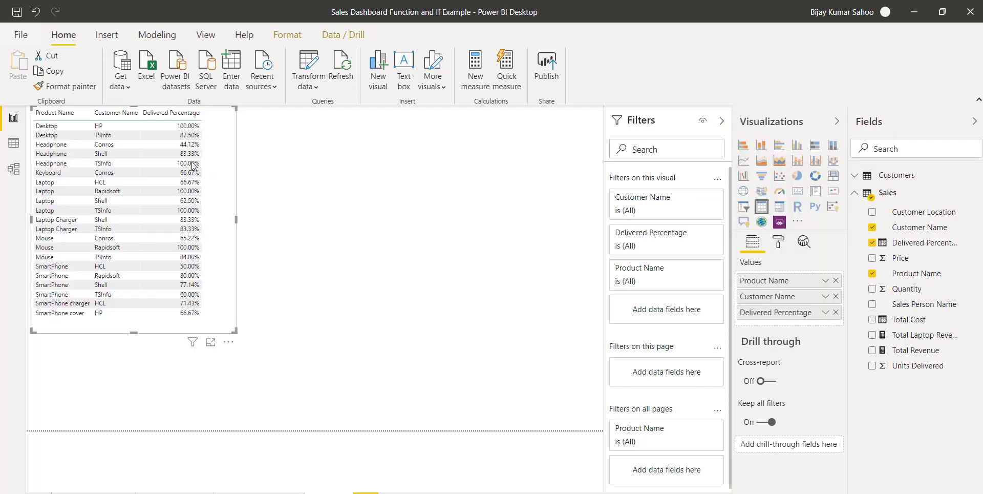
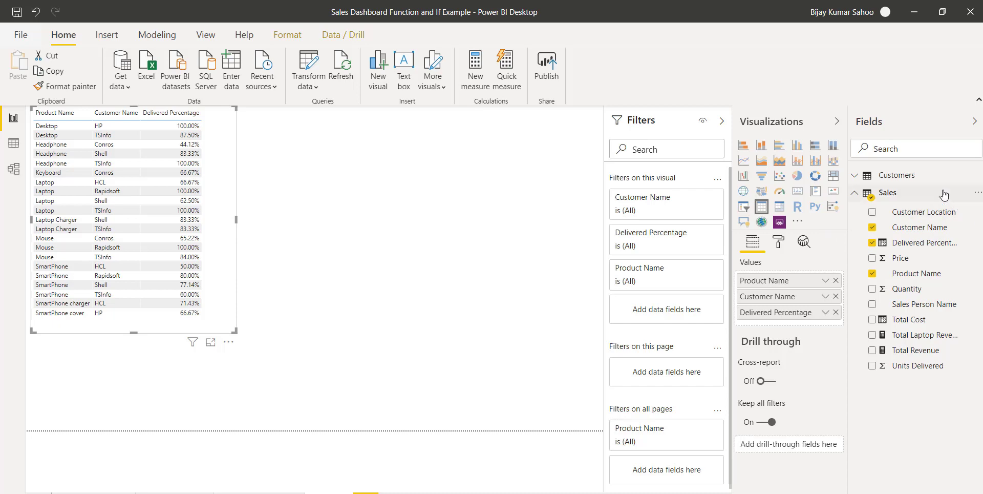
- Create a Sales measure named Delivered % and begin its formula with SUM(Sales[Units Delivered])
right_click(944, 195)
left_click(902, 214)
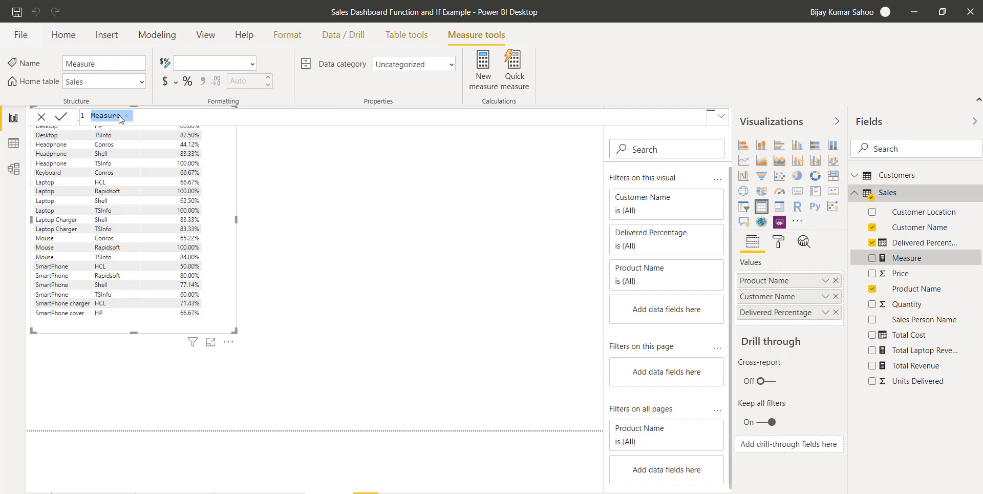
left_click(121, 116)
double_click(110, 117)
type("Delivered")
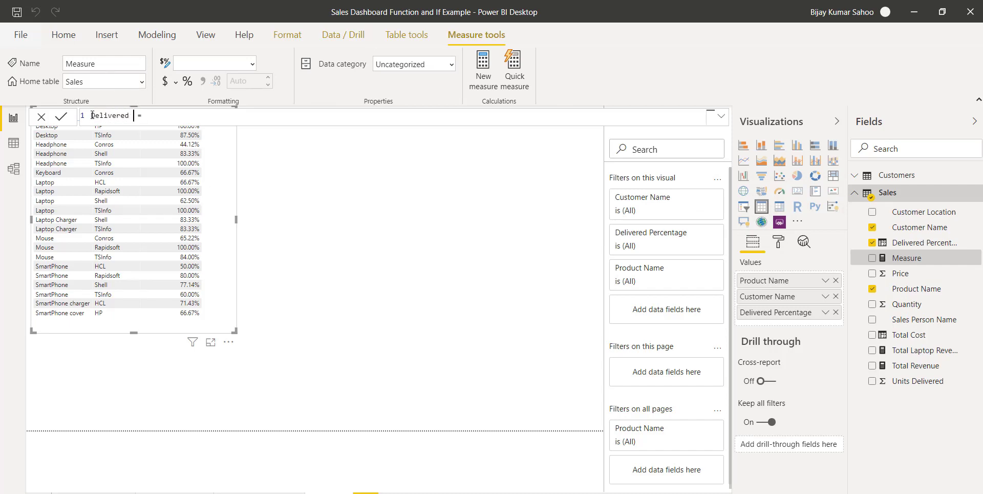
type(" % = SUM(")
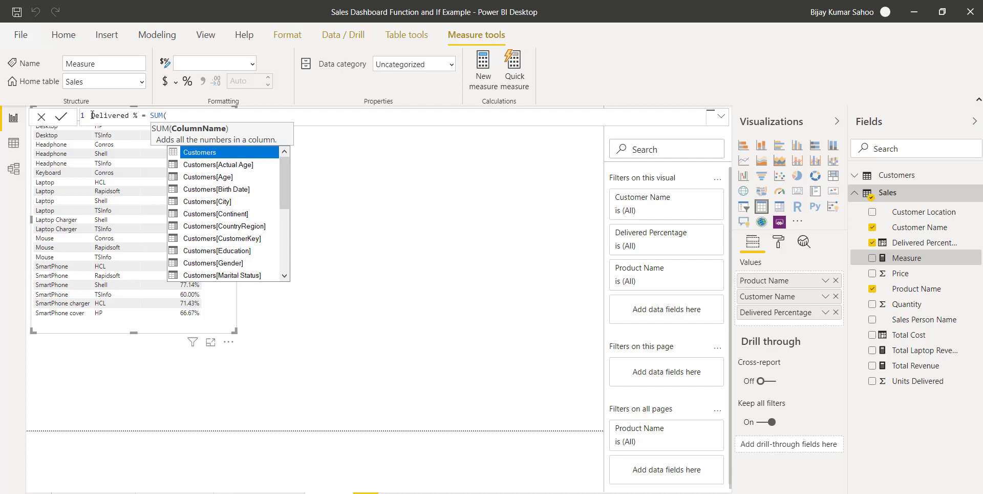
type("u")
key("Tab")
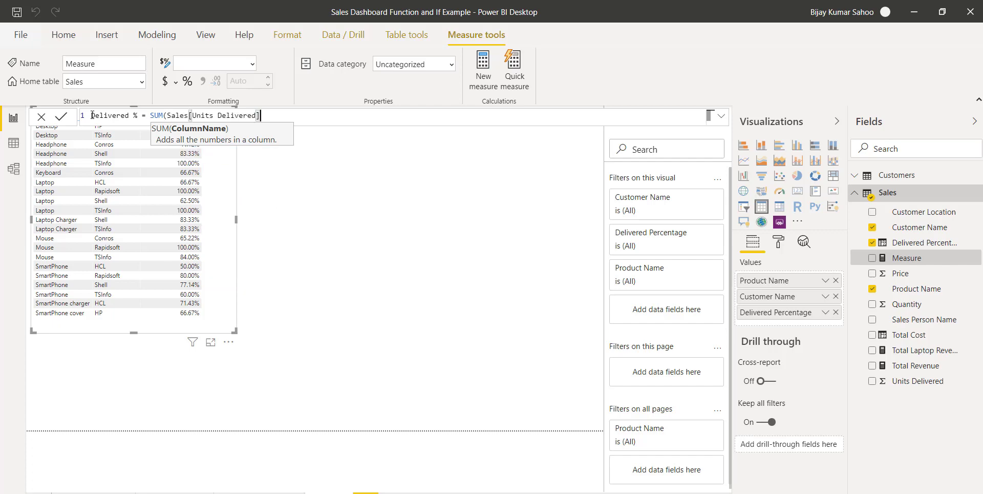
type(")")
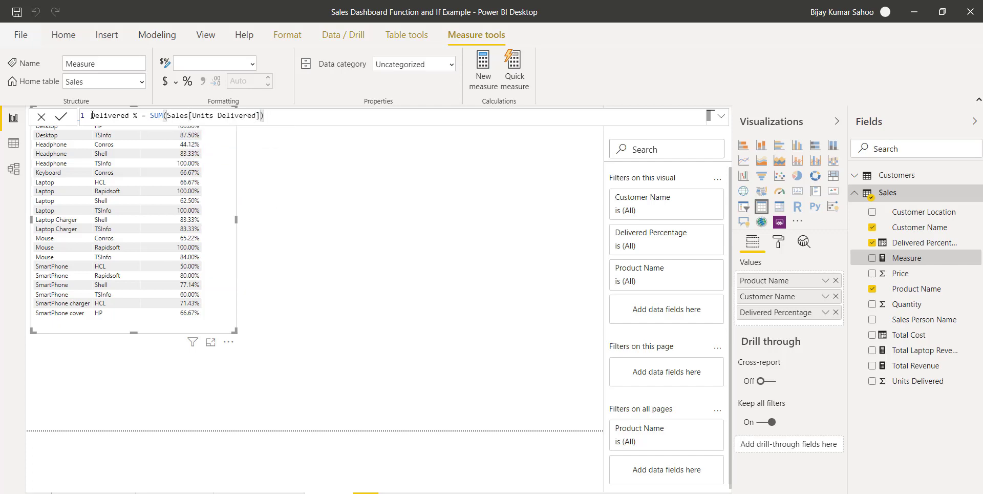
- Complete the Delivered % measure by dividing the delivered units by Sum(Sales[Quantity])
type("/S")
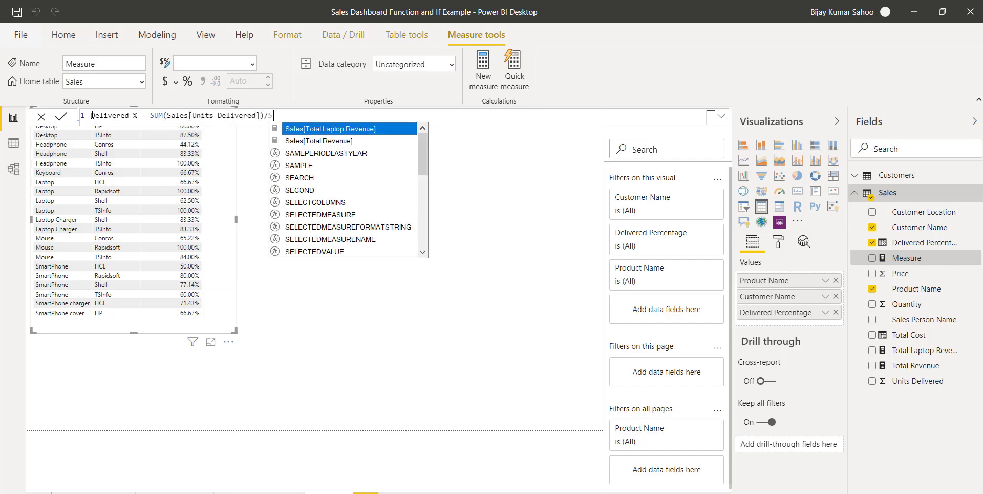
type("um")
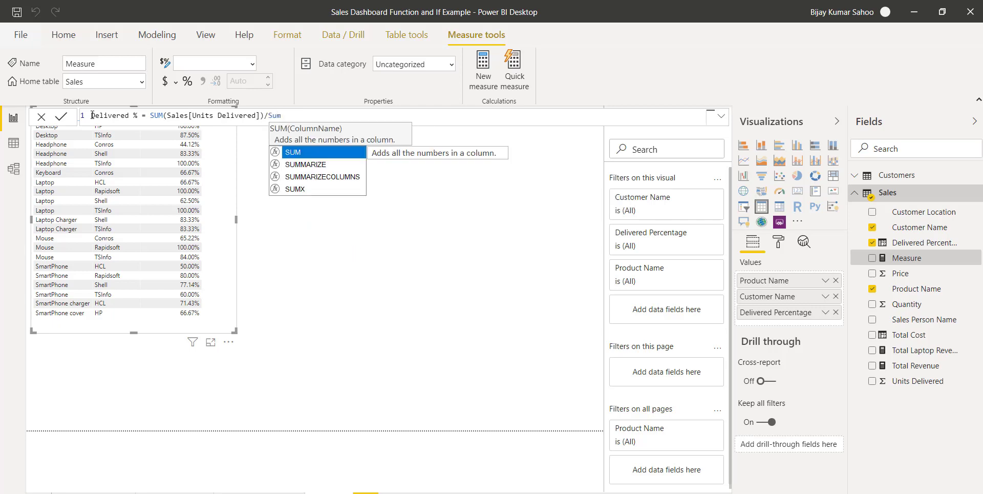
type("(")
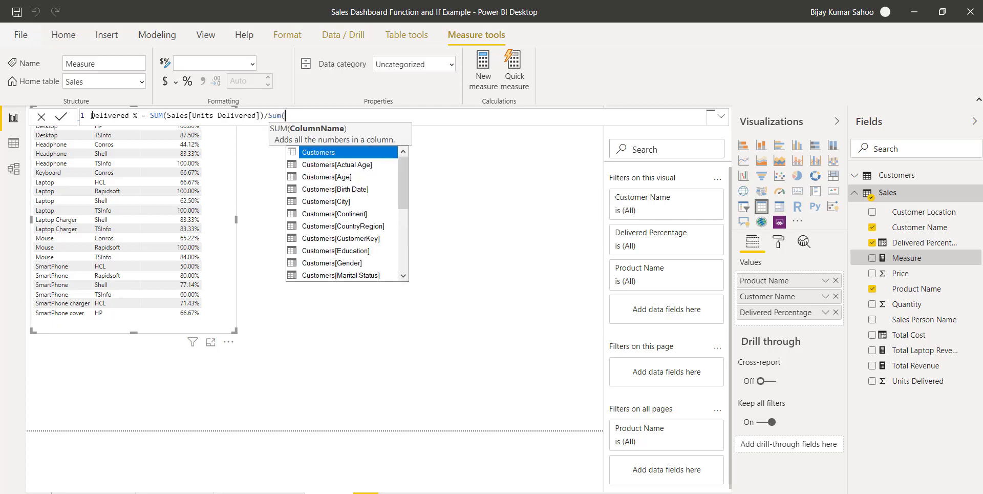
type("qu")
key("Tab")
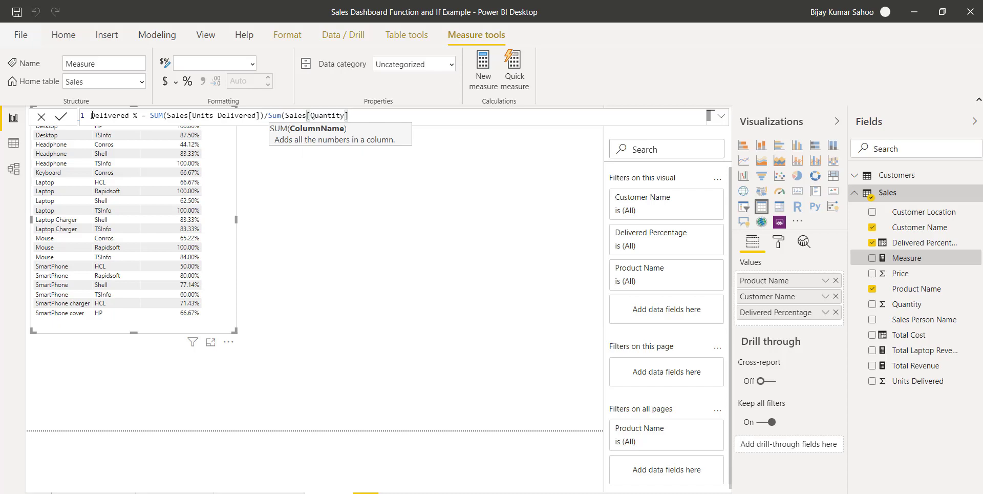
type(")")
key("Return")
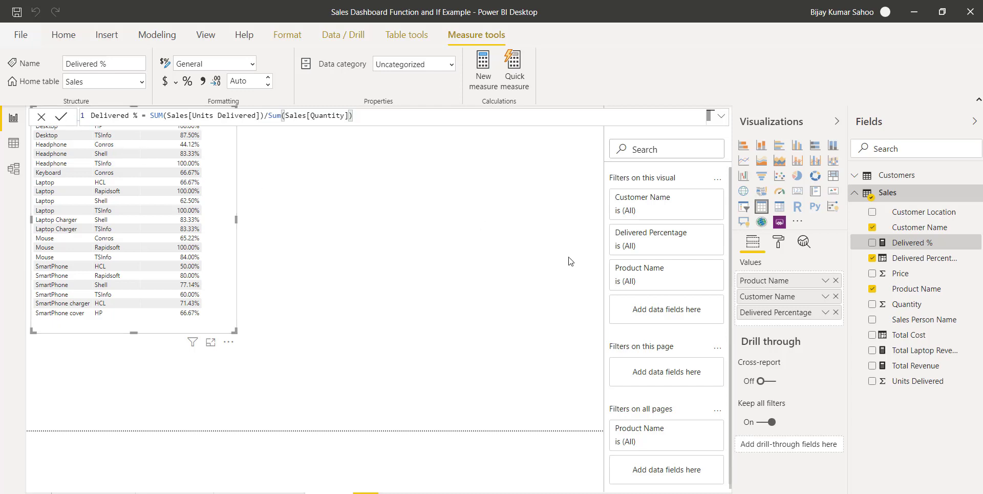
- Add the Delivered % measure to the table visual, widened to fit it, and format the measure as a percentage
left_click(804, 328)
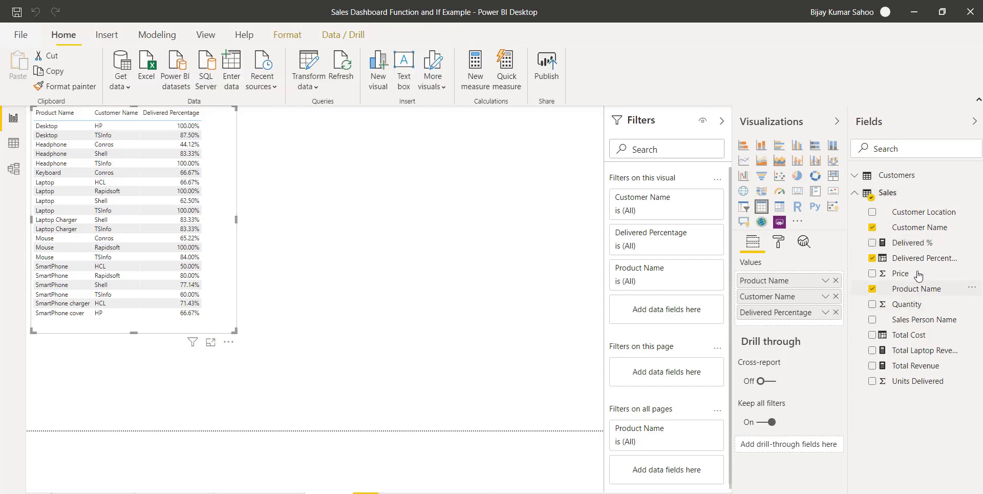
left_click(873, 242)
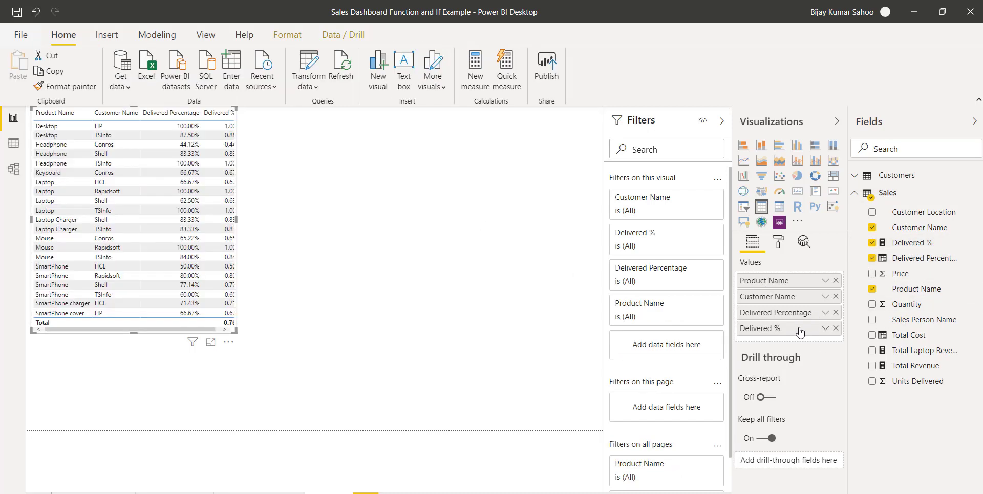
left_click_drag(236, 332, 292, 357)
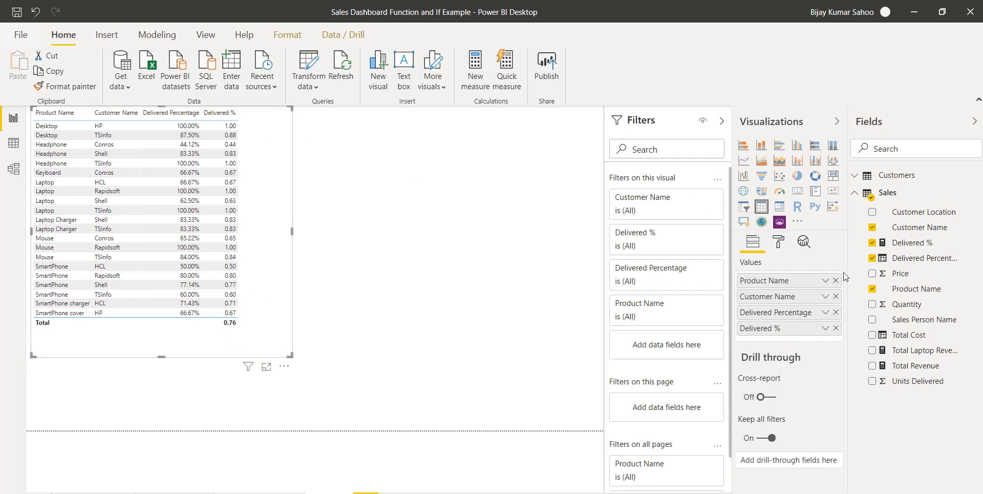
left_click(916, 246)
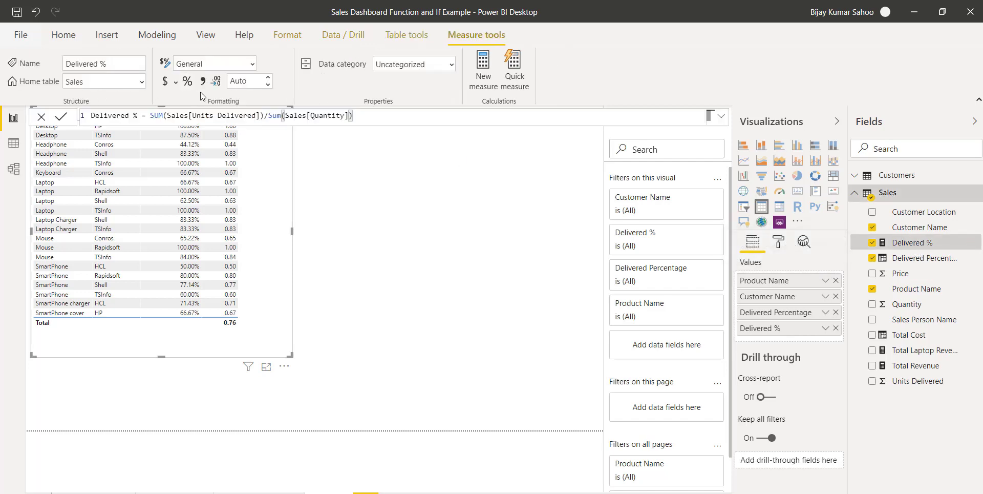
left_click(187, 81)
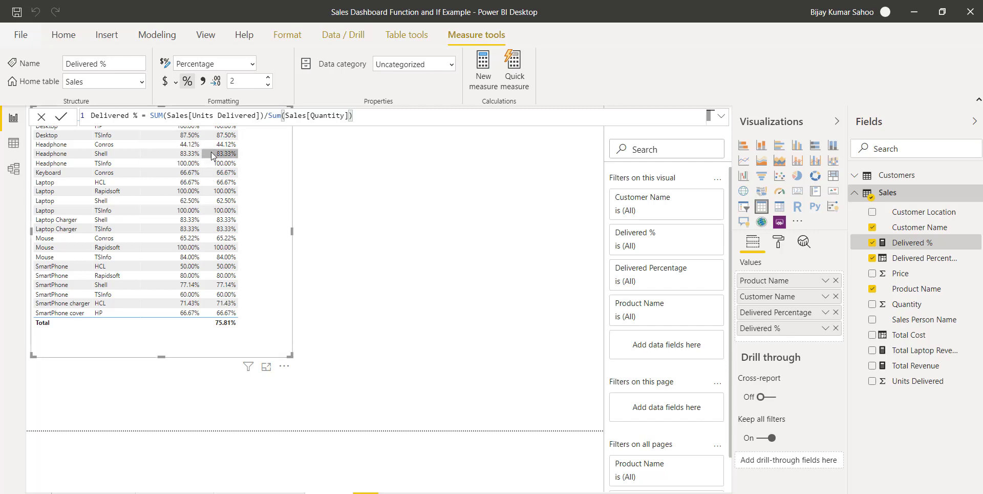
- Move the table visual slightly lower on the report page
left_click(414, 232)
left_click_drag(279, 270, 302, 343)
left_click_drag(295, 313, 264, 273)
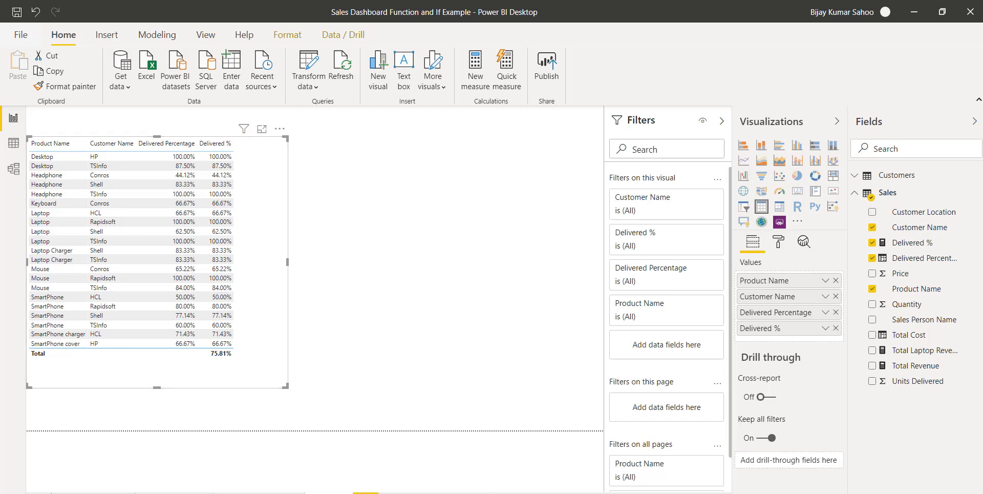
- Delete the existing table visual and insert a new blank table visual on the report page
key("Delete")
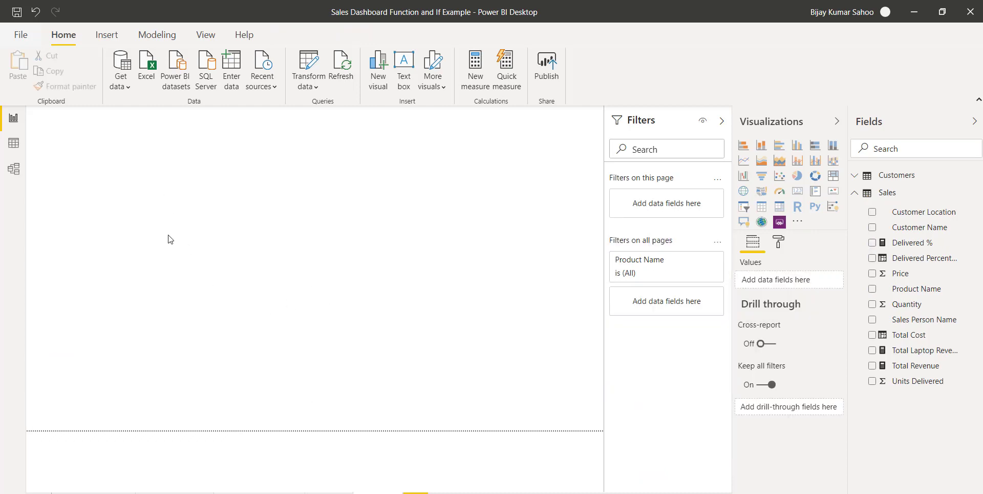
left_click(762, 206)
left_click_drag(158, 196, 150, 224)
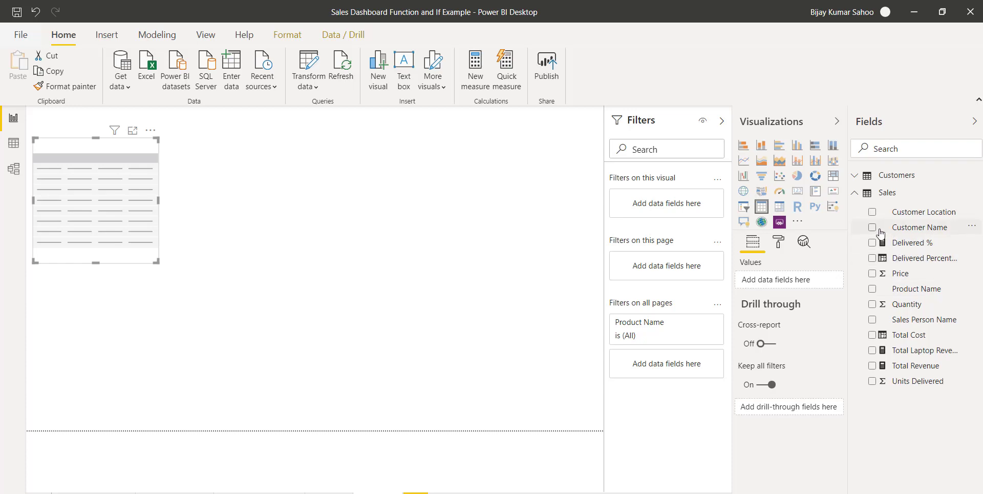
- Add Product Name, Customer Name and Quantity to the new table visual and enlarge it until every row fits
left_click(873, 288)
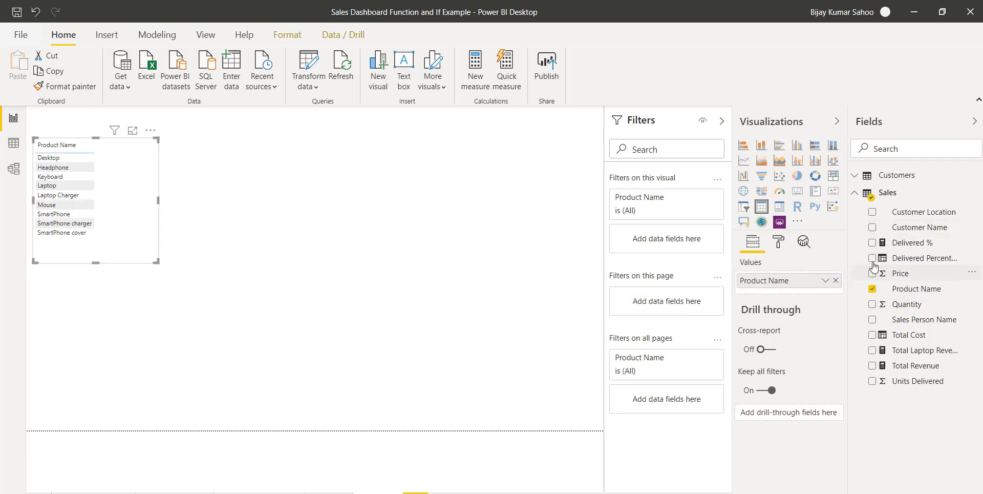
left_click(872, 226)
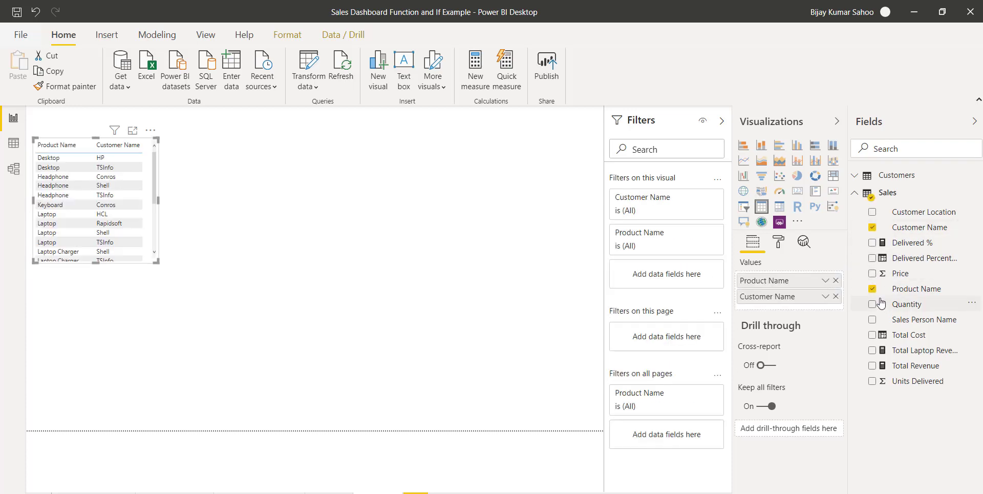
left_click(872, 303)
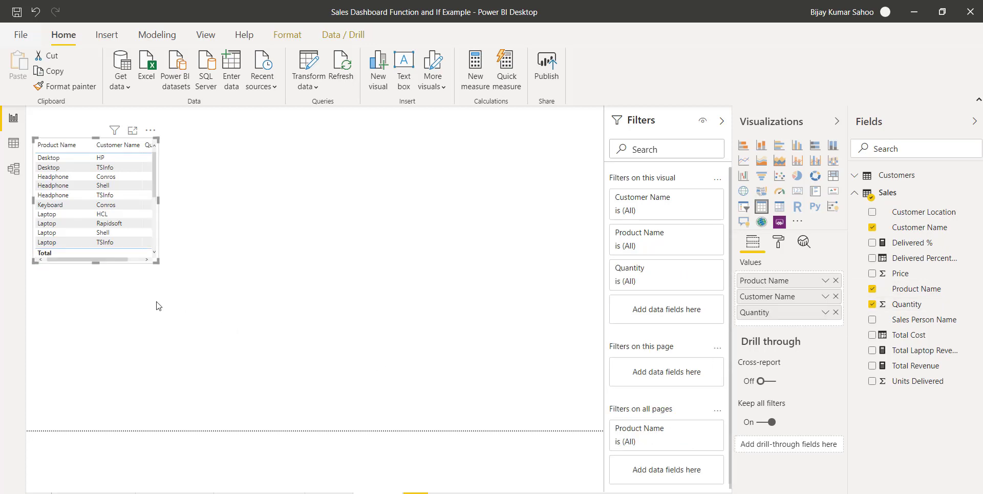
left_click_drag(157, 263, 208, 367)
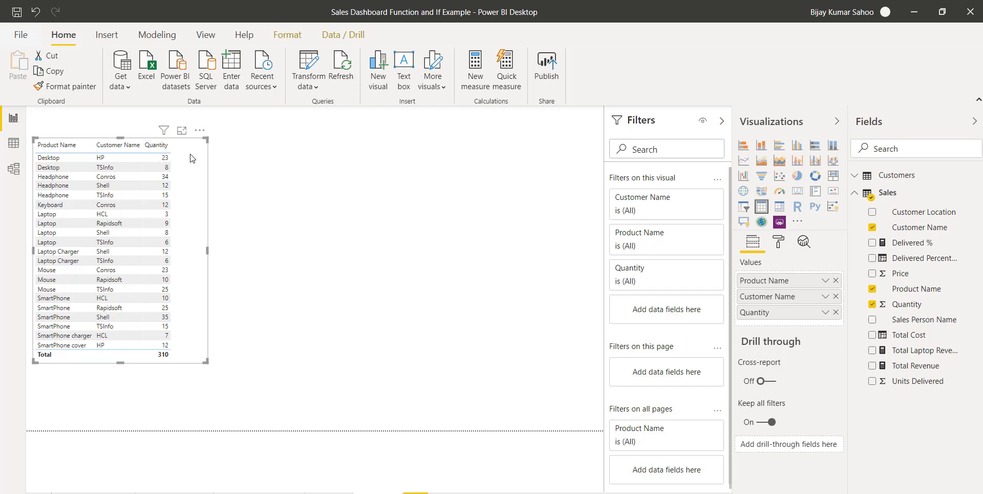
- Create a new measure in the Sales table named Total Quantity
left_click(313, 182)
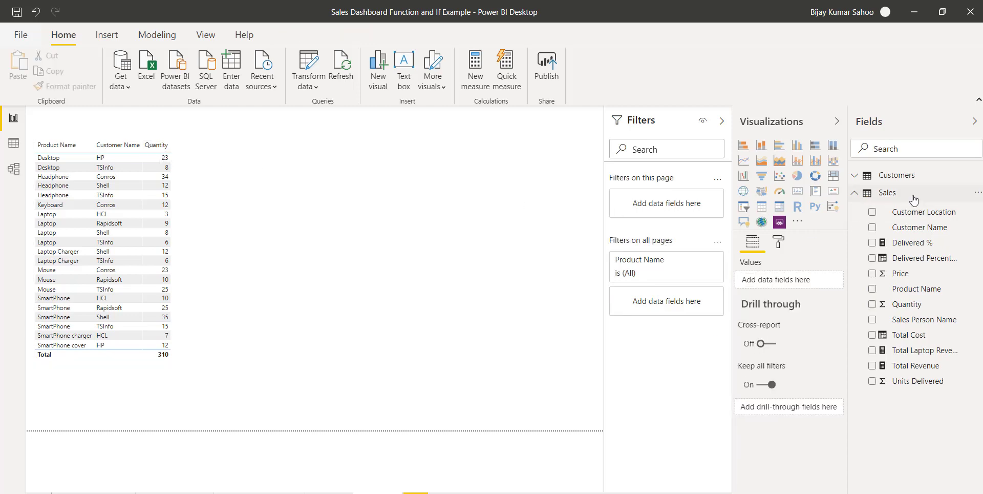
left_click(931, 195)
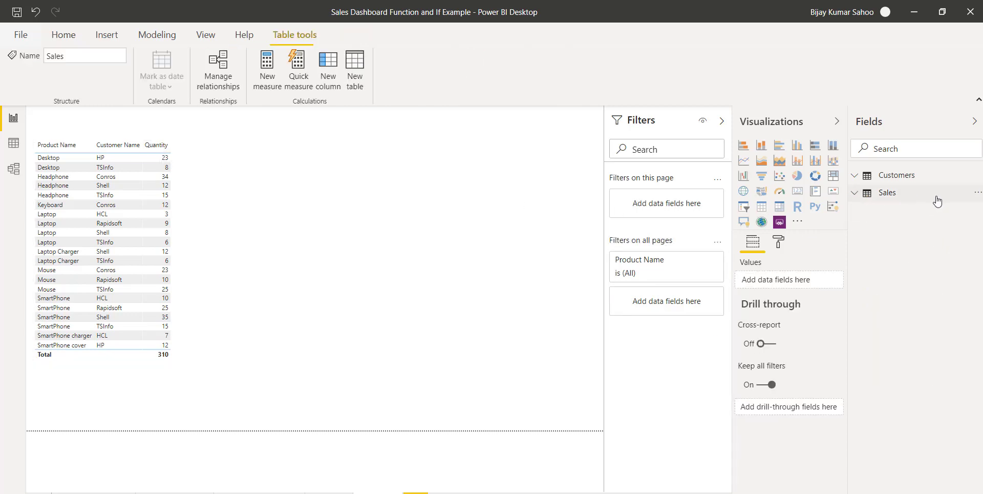
right_click(904, 195)
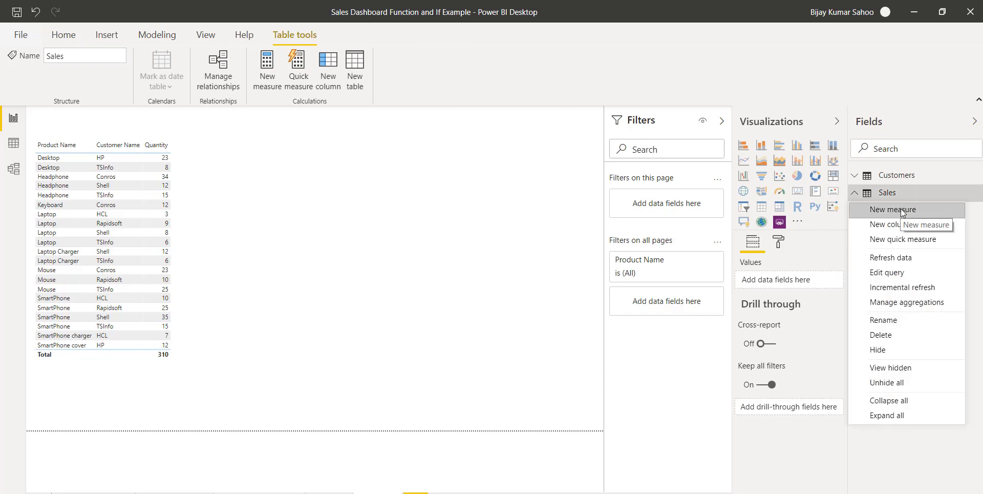
left_click(902, 210)
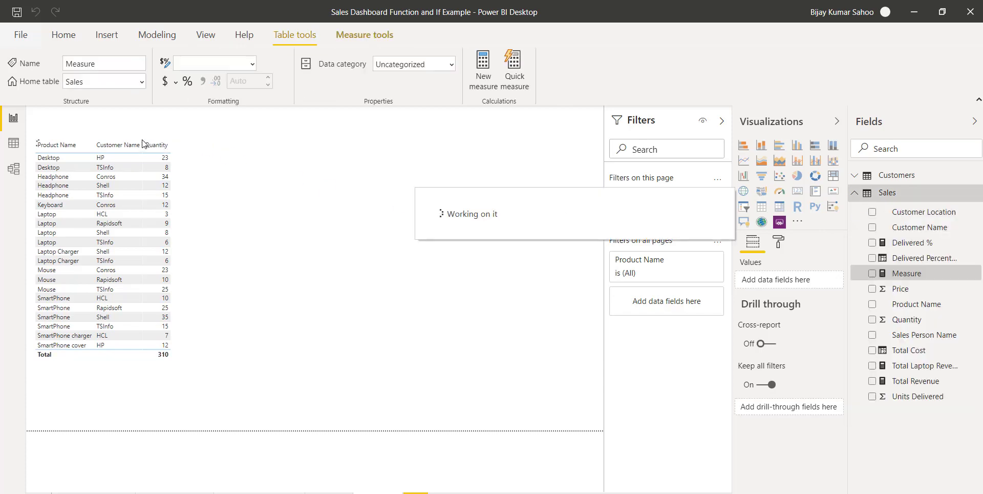
left_click(116, 119)
double_click(116, 119)
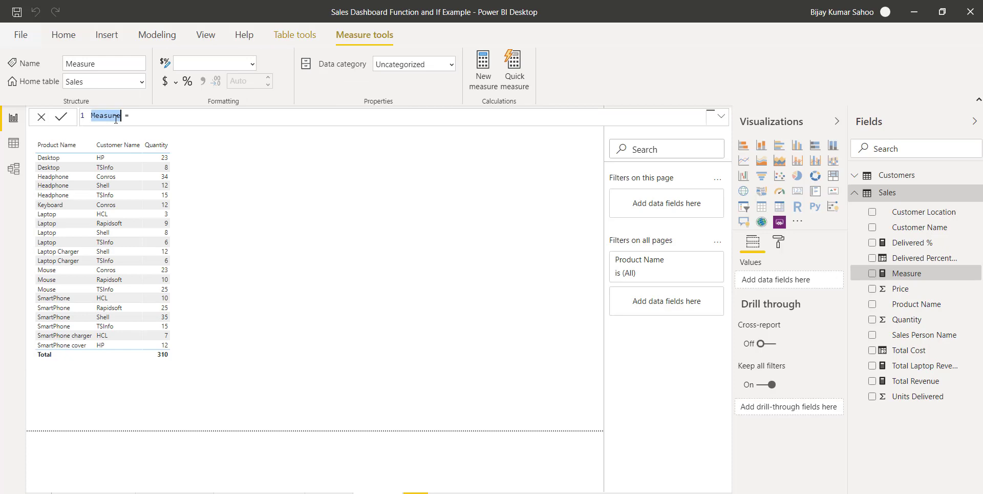
type("Total Quantity = ")
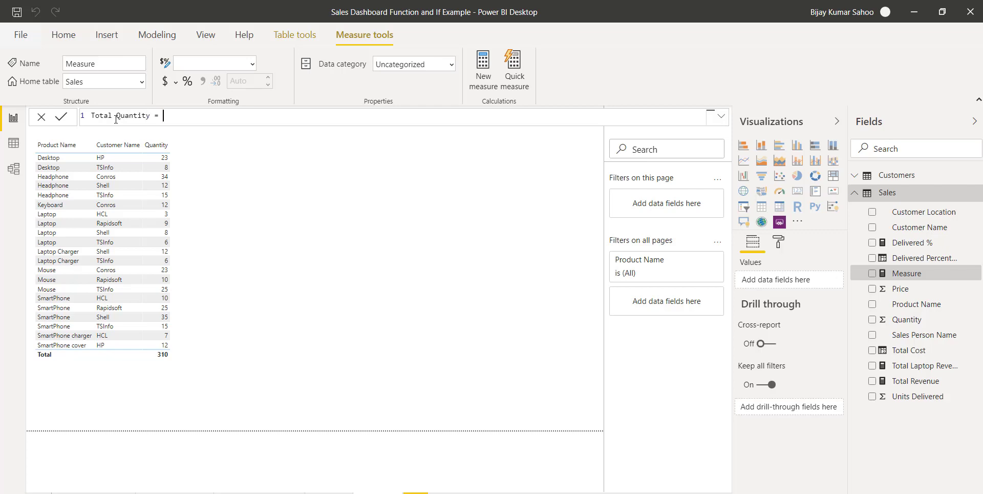
- Define the Total Quantity measure as SUM(Sales[Quantity]) and commit it
type("SUM(")
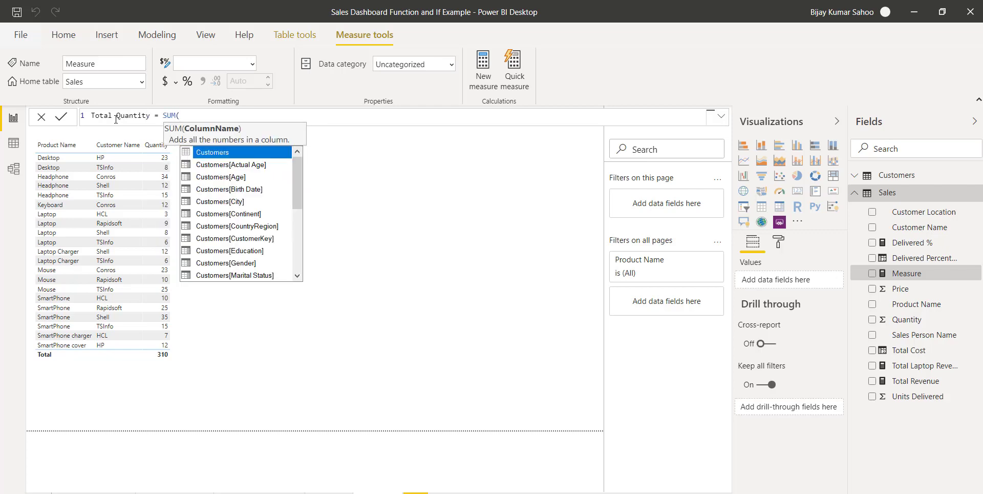
type("q")
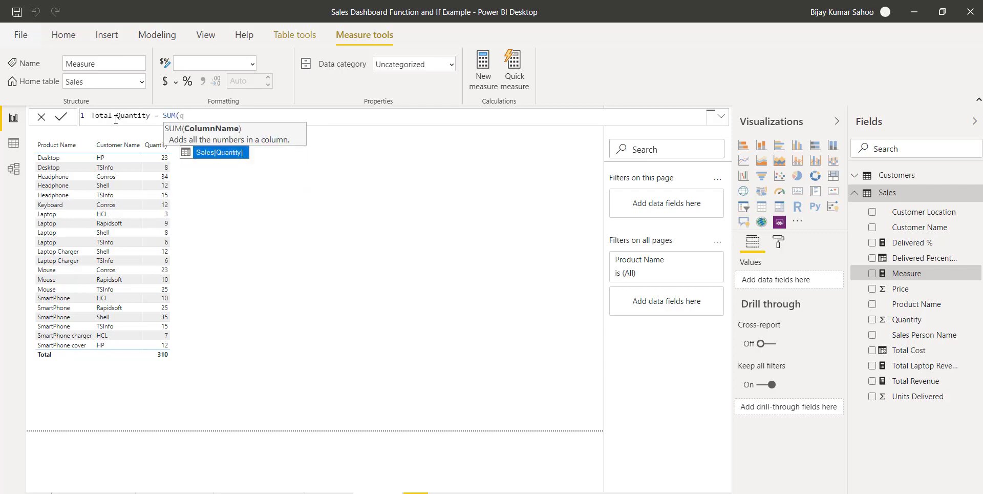
key("Tab")
type(")")
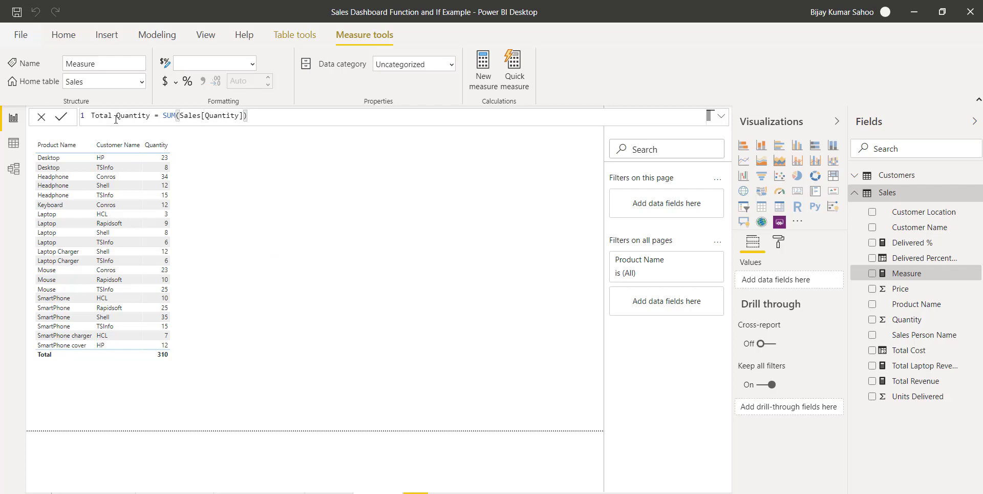
key("Return")
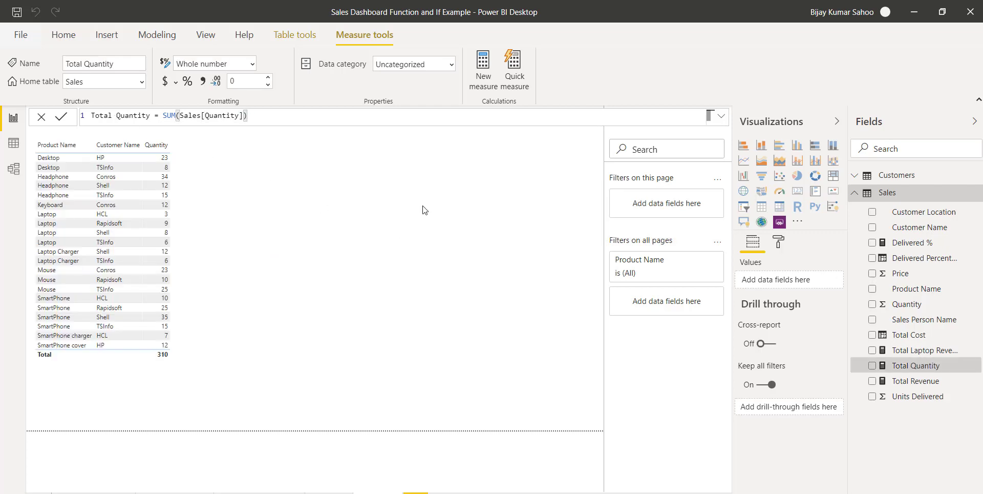
left_click(423, 209)
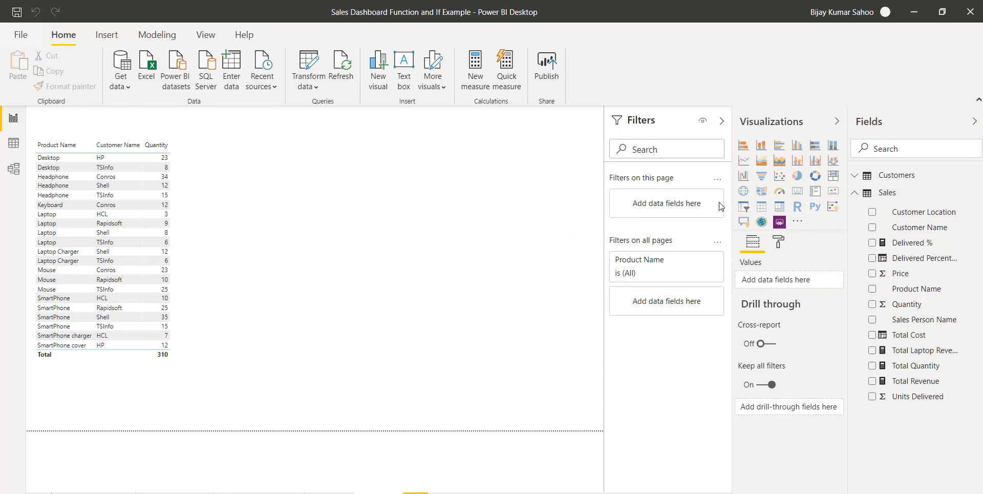
- Add a compact card visual showing the Total Quantity measure and place it in the report page's upper-right corner
left_click(802, 194)
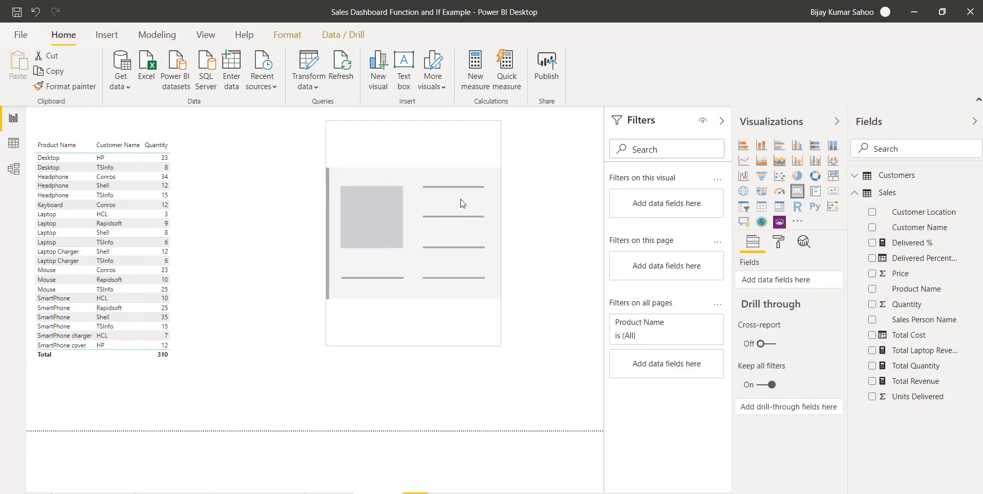
left_click_drag(423, 340, 438, 185)
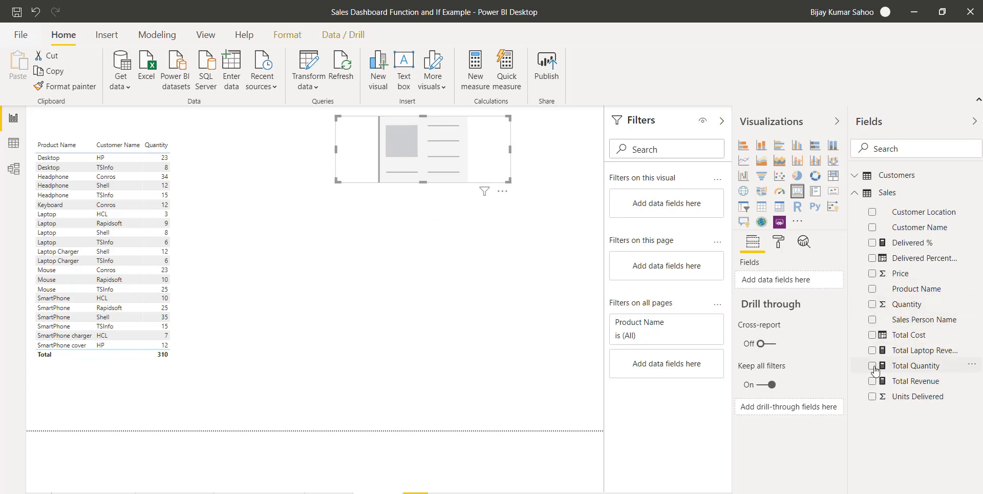
left_click(873, 367)
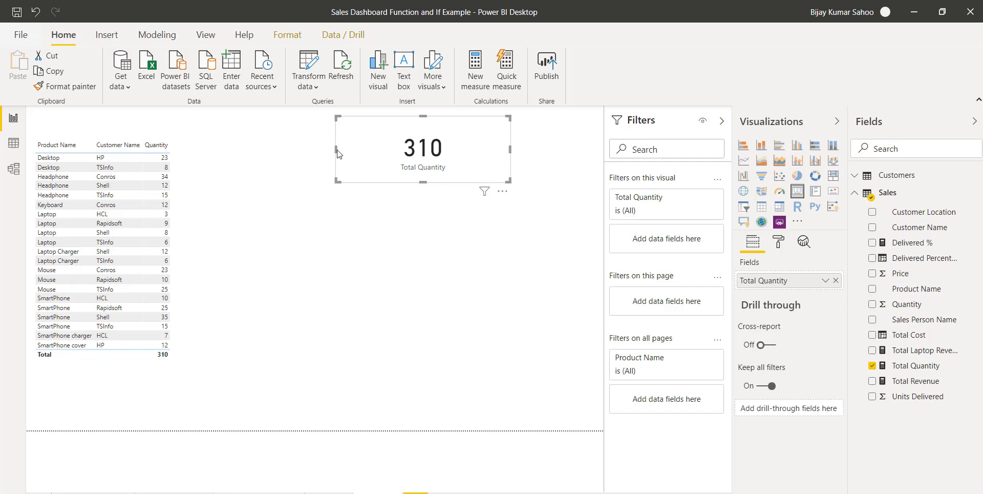
left_click_drag(337, 154, 529, 148)
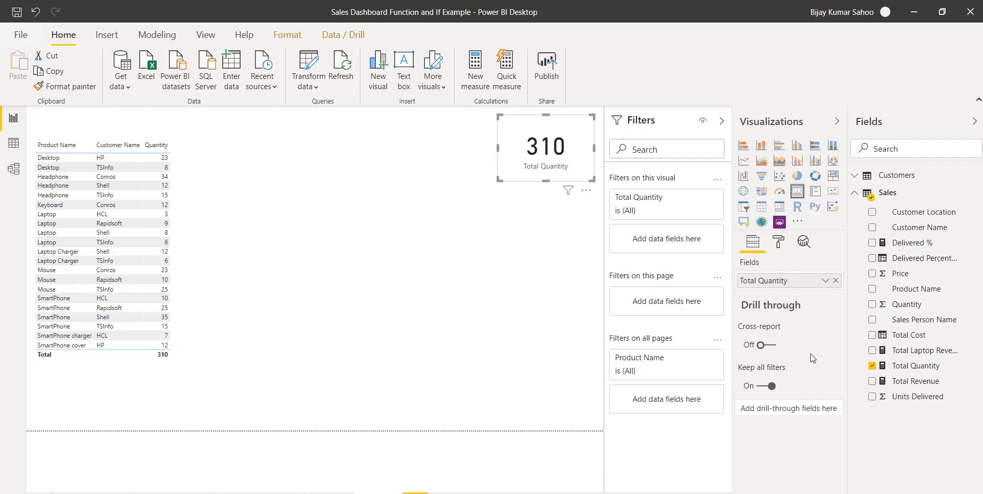
- Add the Price field to the table visual after Quantity
left_click(198, 360)
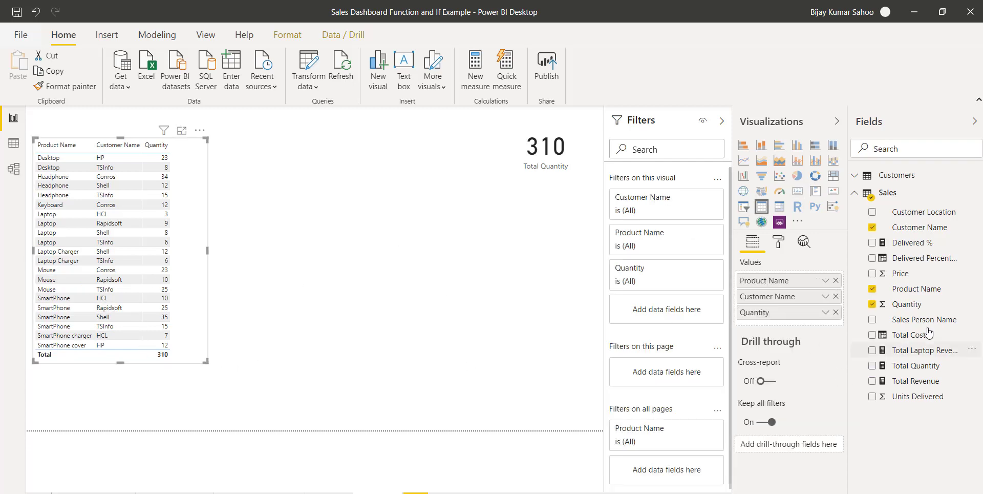
left_click(872, 273)
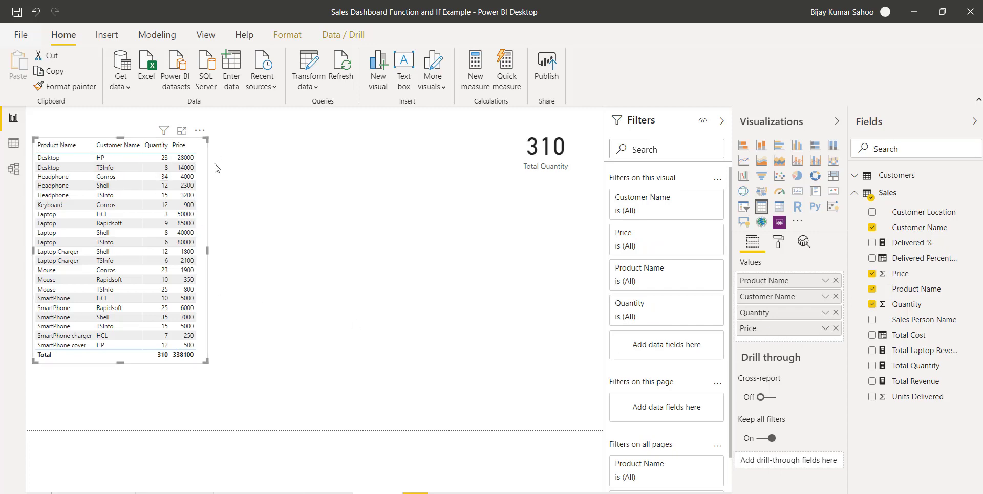
- Create another measure in the Sales table named Total Price
right_click(905, 197)
left_click(894, 209)
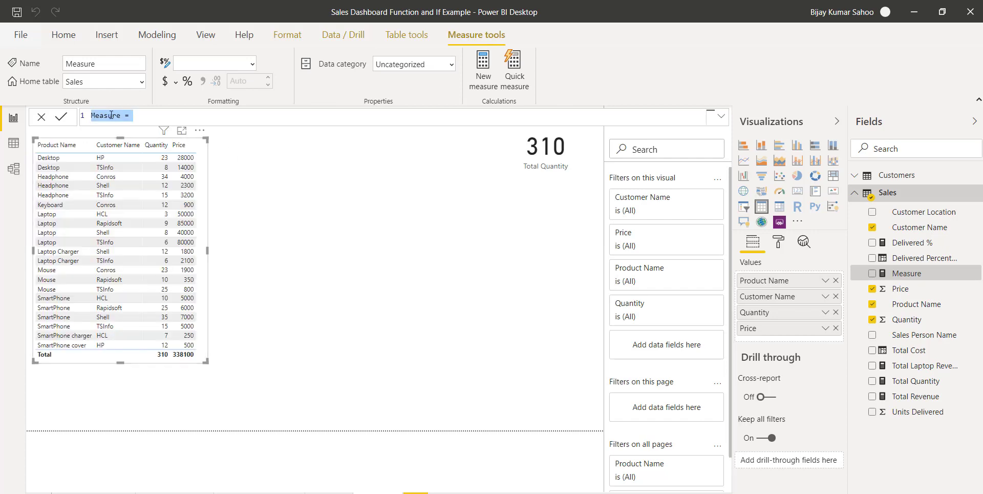
left_click_drag(122, 115, 93, 116)
type("Tot")
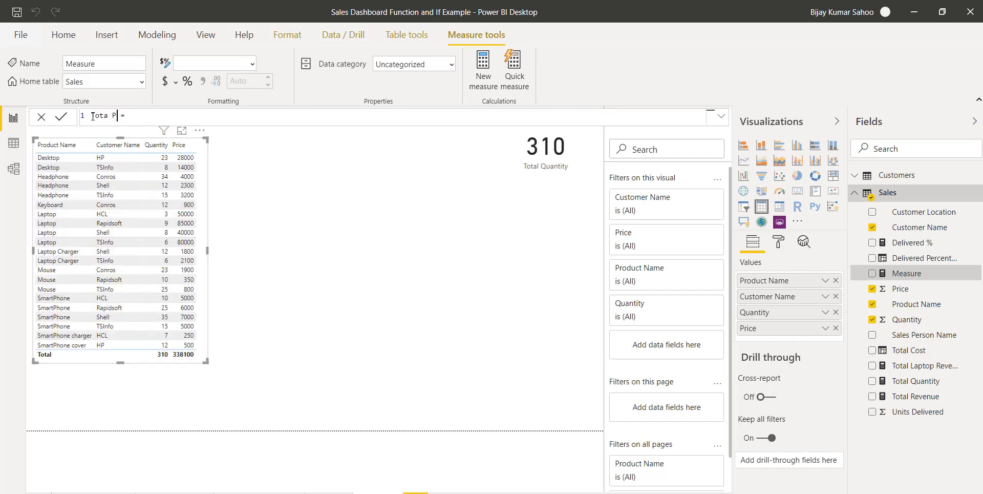
type("al Price")
- Begin the Total Price formula with the SUM function, replacing the mistakenly chosen SUMX
type("Sum")
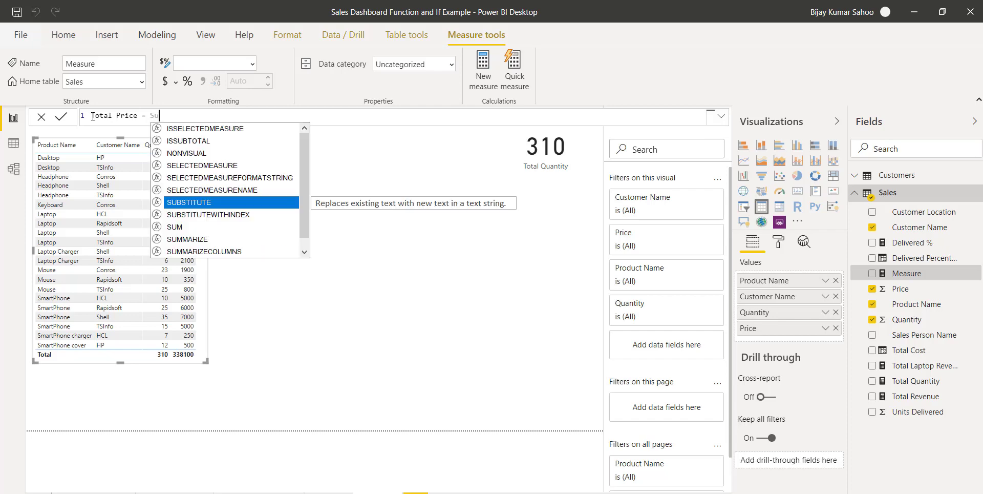
key("Down")
key("Down")
key("Down")
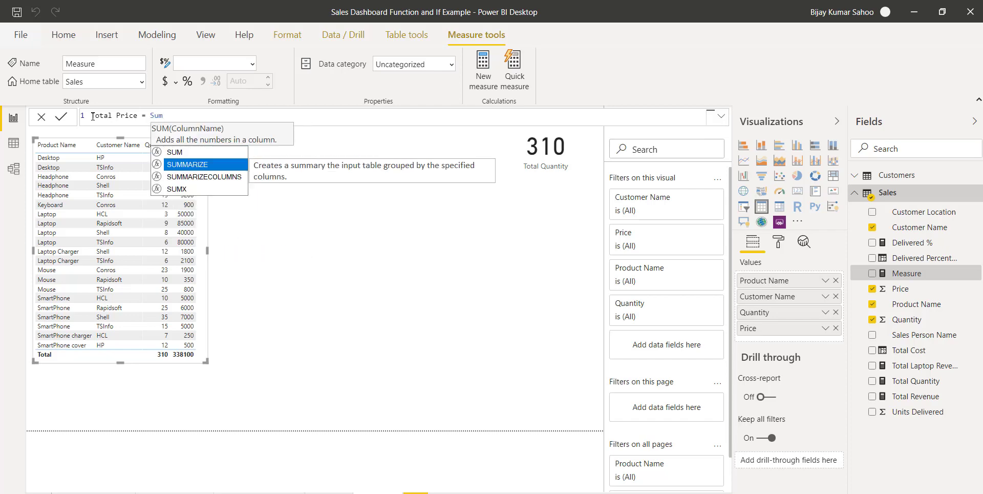
key("Tab")
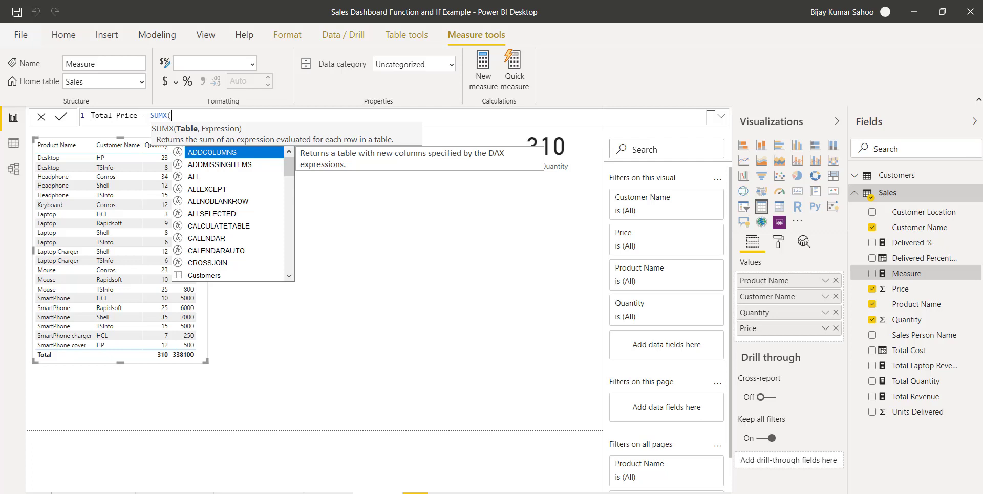
key("BackSpace")
key("BackSpace")
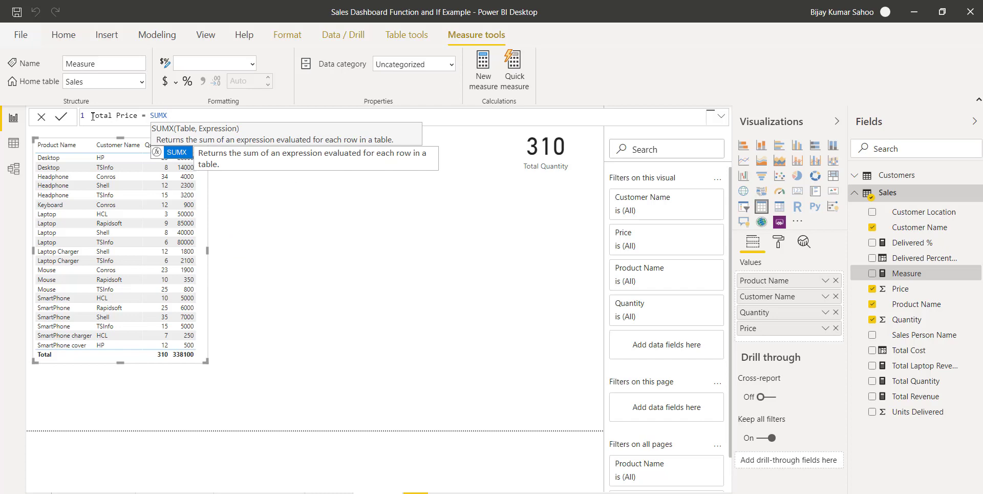
type("(")
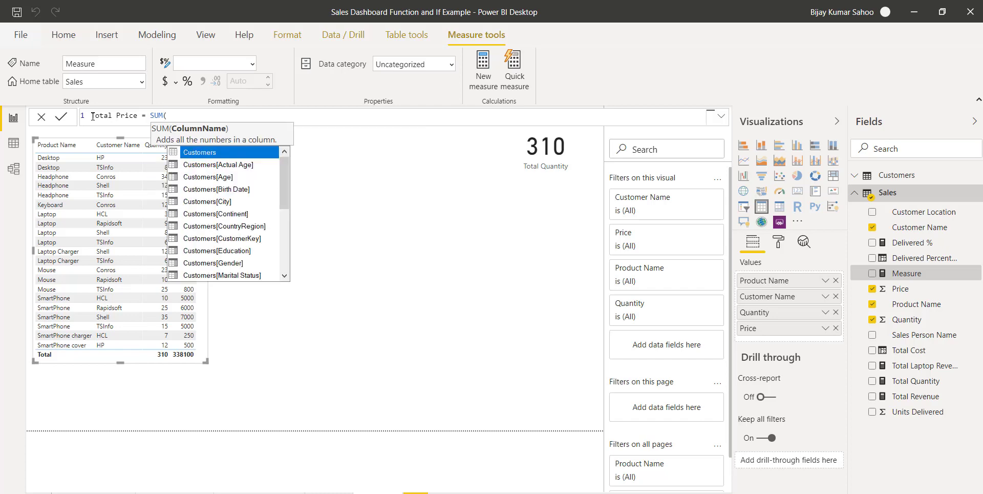
key("Down")
key("Down")
key("Down")
key("Down")
key("Down")
key("Down")
key("Down")
key("Down")
key("Down")
key("Down")
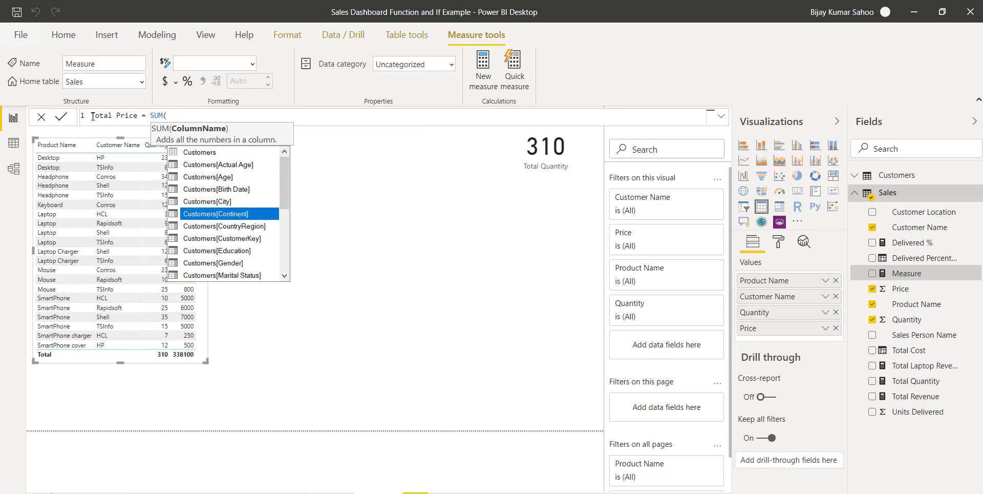
type("q")
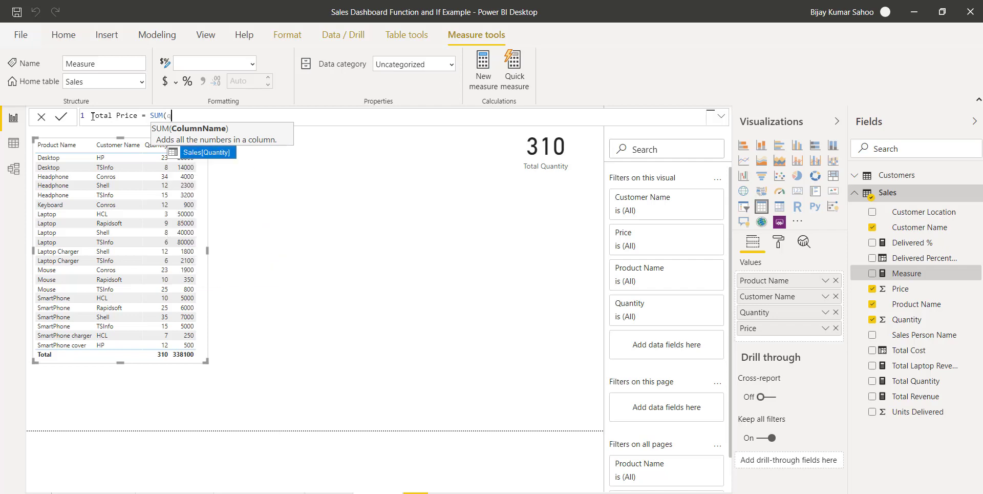
key("Tab")
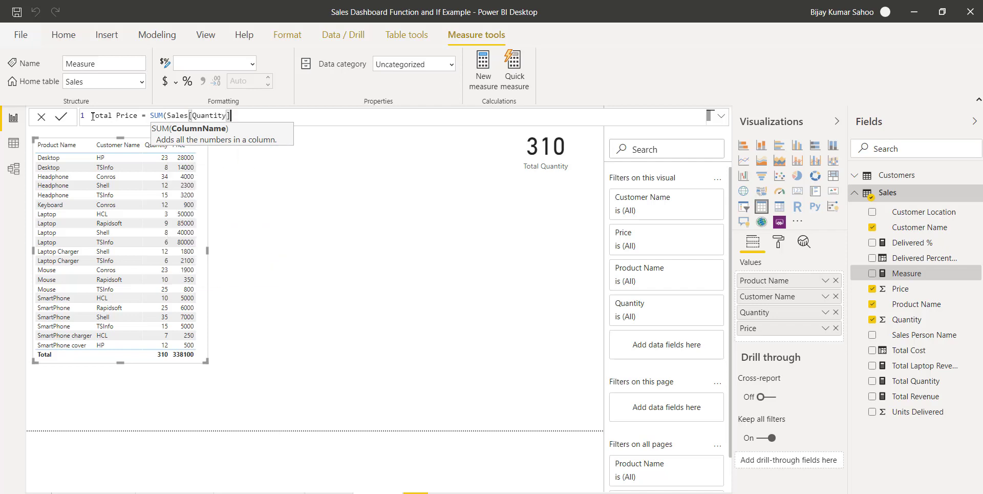
type("*")
key("BackSpace")
type(")")
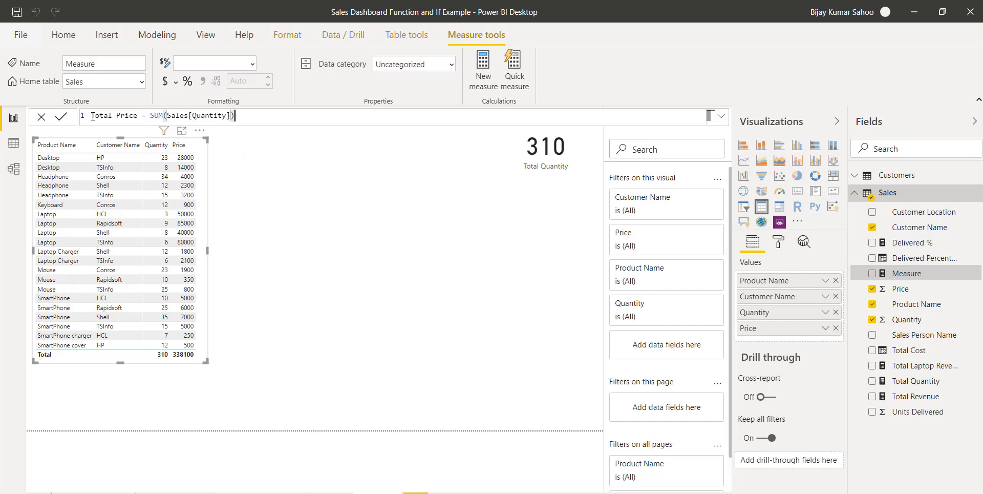
key("BackSpace")
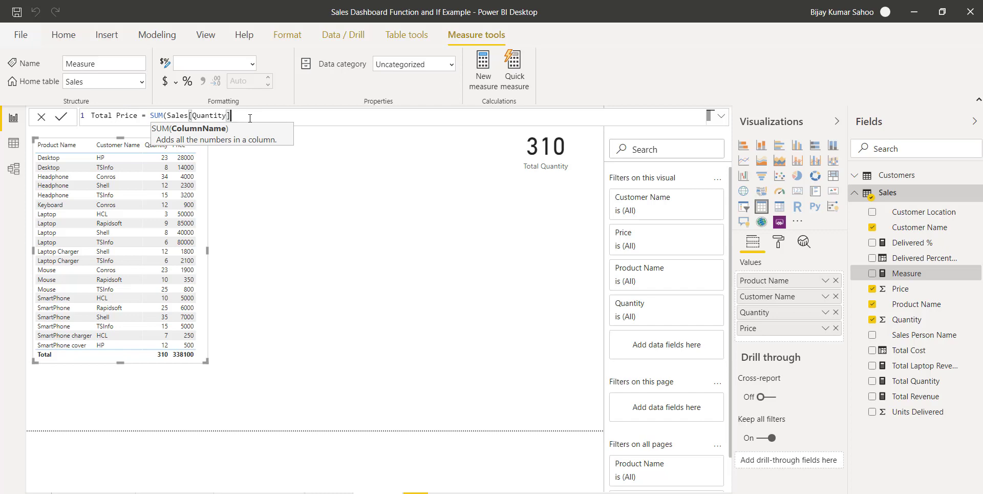
type("*S")
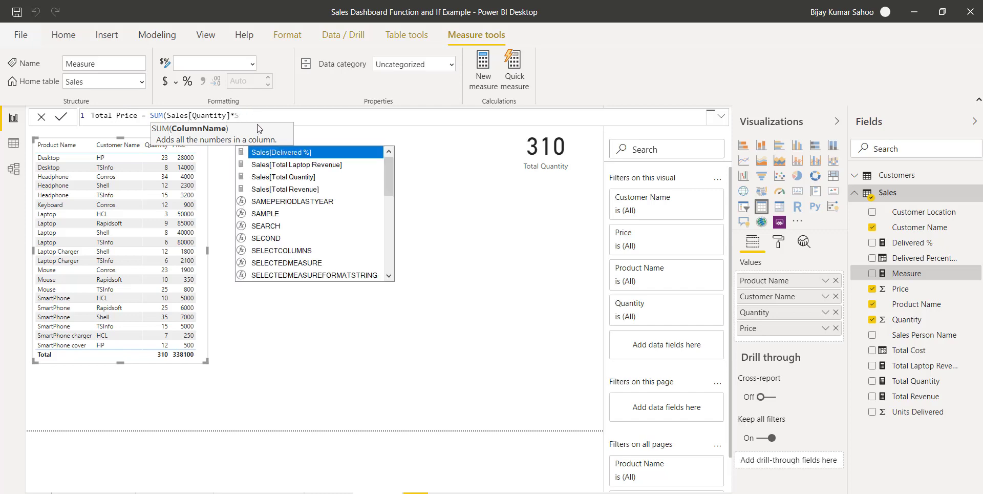
key("BackSpace")
key("BackSpace")
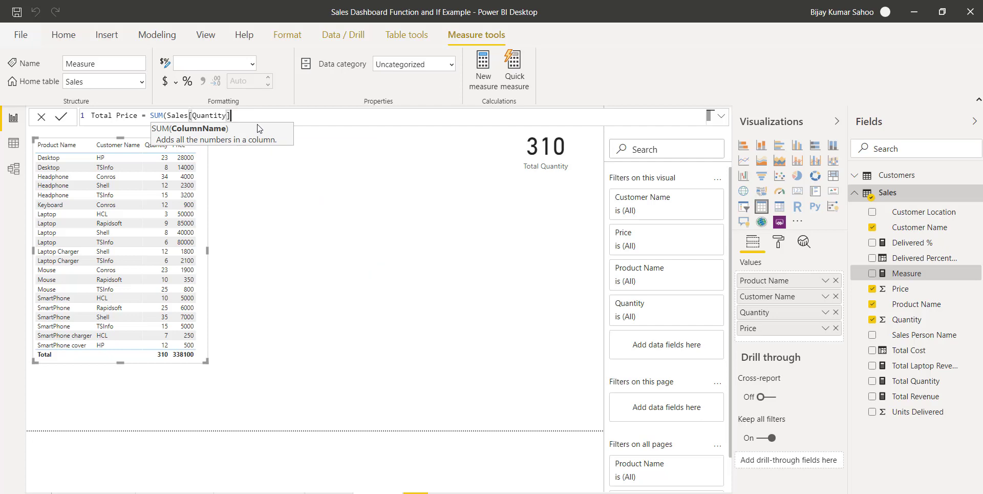
key("BackSpace")
key("BackSpace")
key("BackSpace")
key("BackSpace")
key("BackSpace")
key("BackSpace")
key("BackSpace")
key("BackSpace")
key("BackSpace")
key("BackSpace")
key("BackSpace")
key("BackSpace")
key("BackSpace")
key("BackSpace")
key("BackSpace")
key("BackSpace")
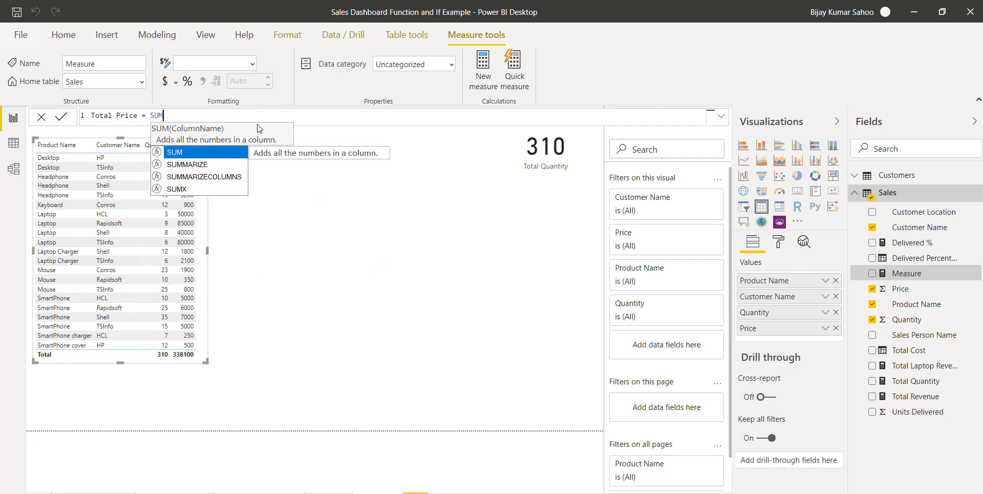
- Switch the Total Price formula to SUMX over the Sales table, starting its expression with Sales[Quantity]
type("x")
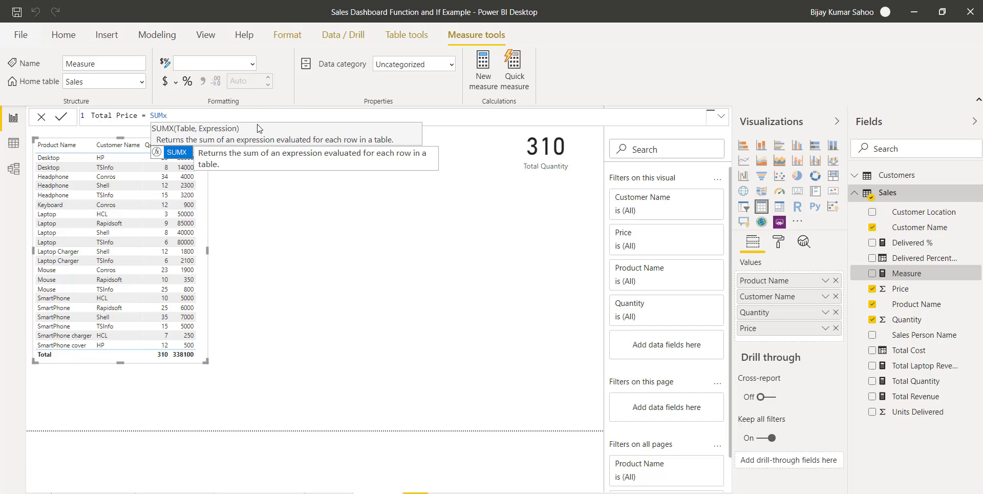
key("Tab")
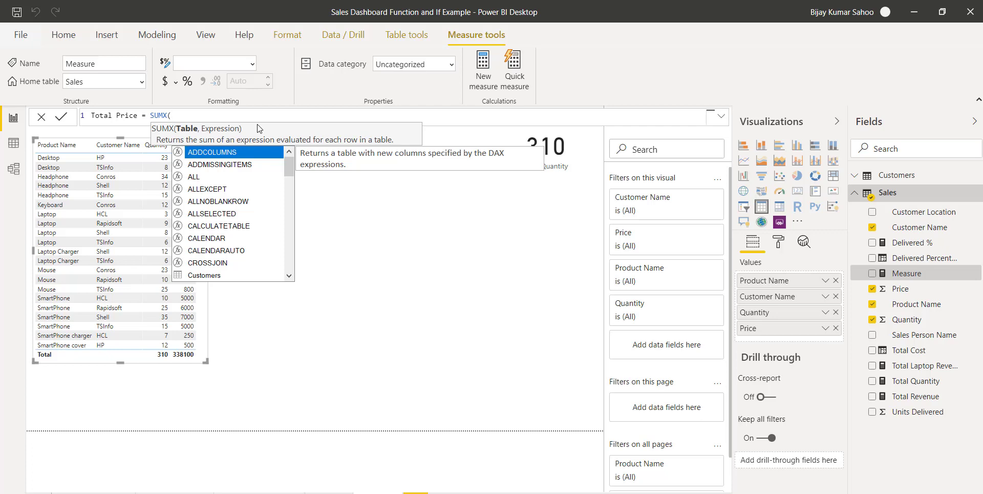
type("Sal")
key("Tab")
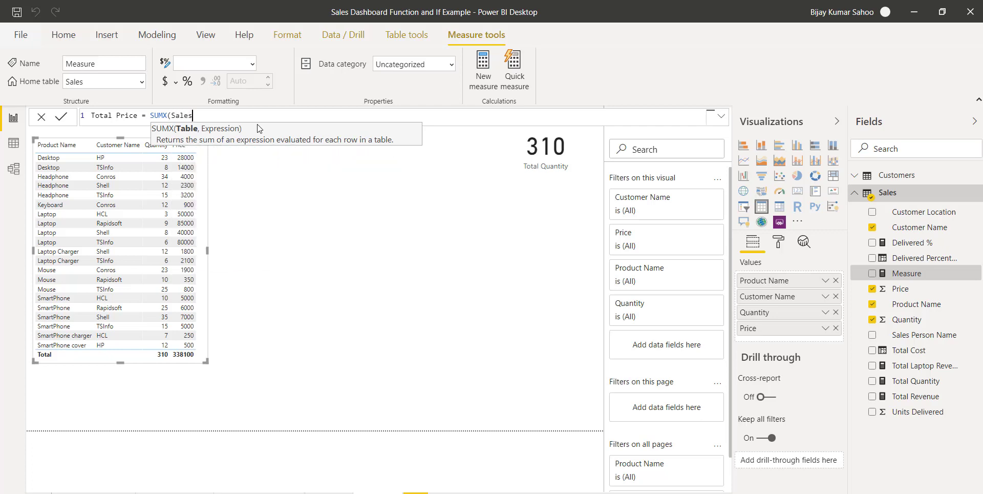
type(",qu")
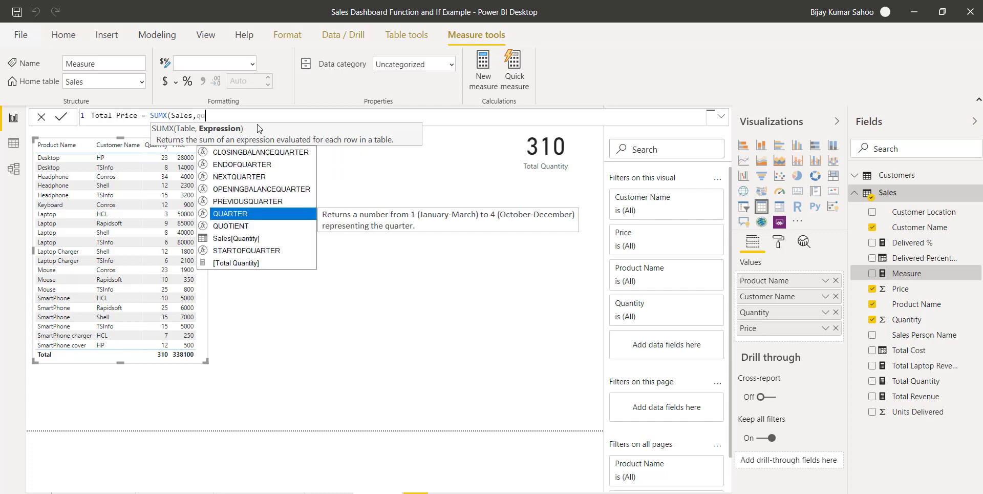
key("Down")
key("Down")
key("Tab")
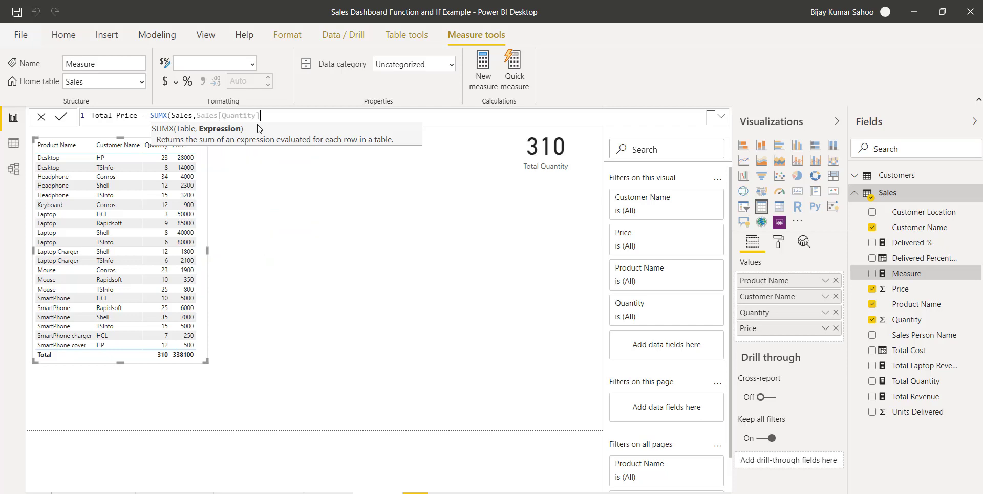
- Multiply the expression by Sales[Price], close the formula and commit the Total Price measure
type("*pr")
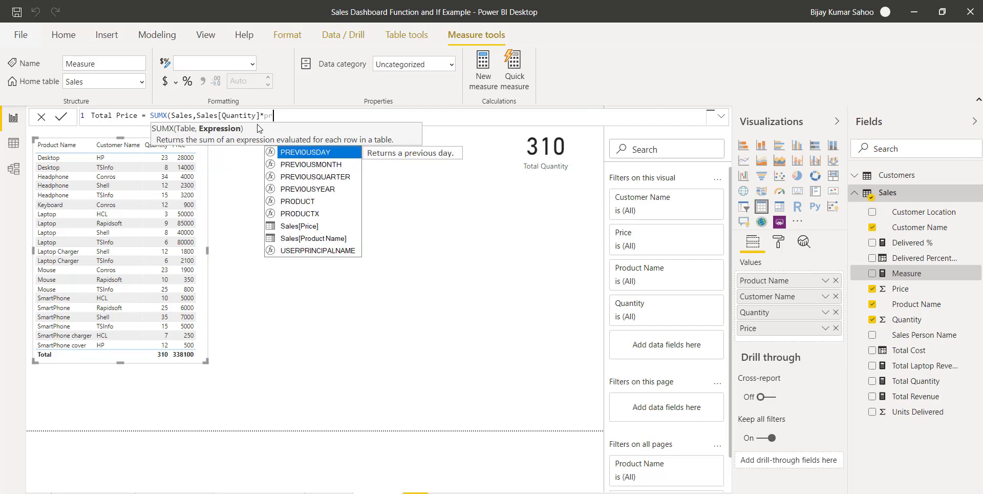
key("Down")
key("Down")
key("Down")
key("Down")
key("Down")
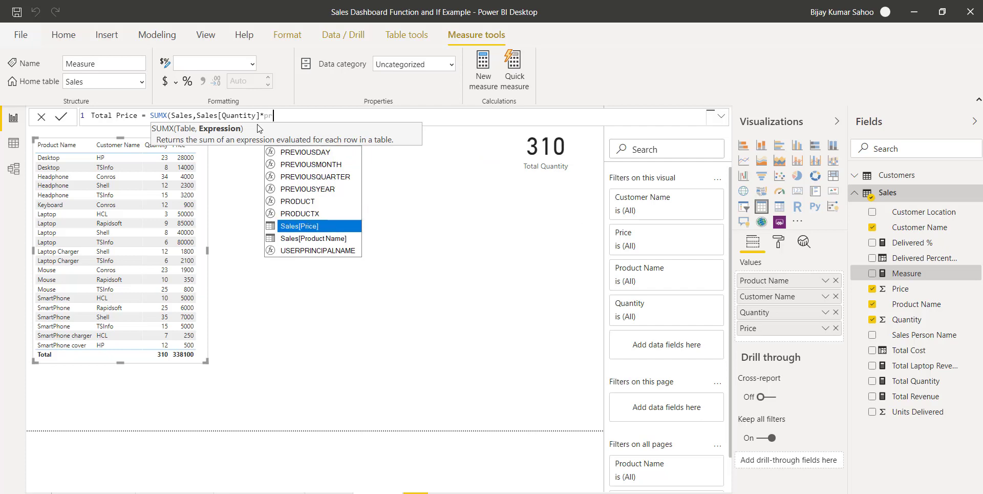
key("Tab")
type(")")
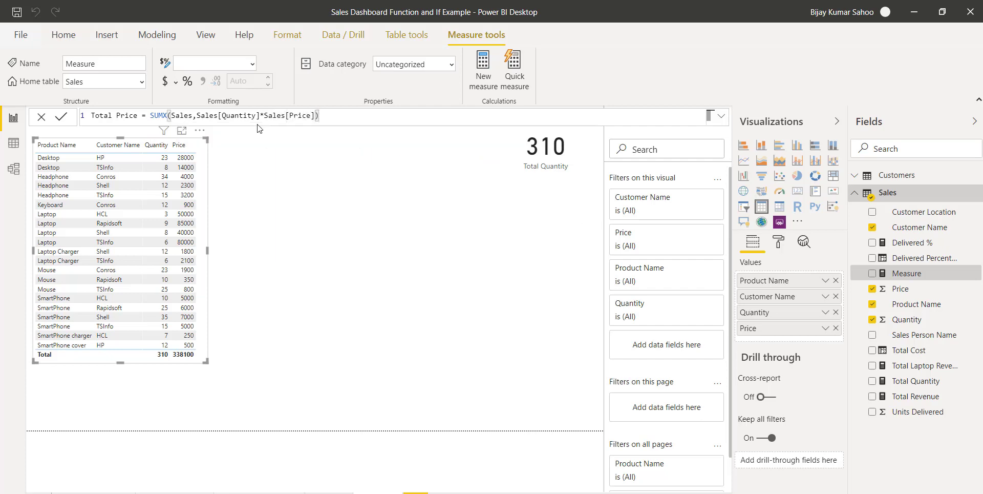
key("Return")
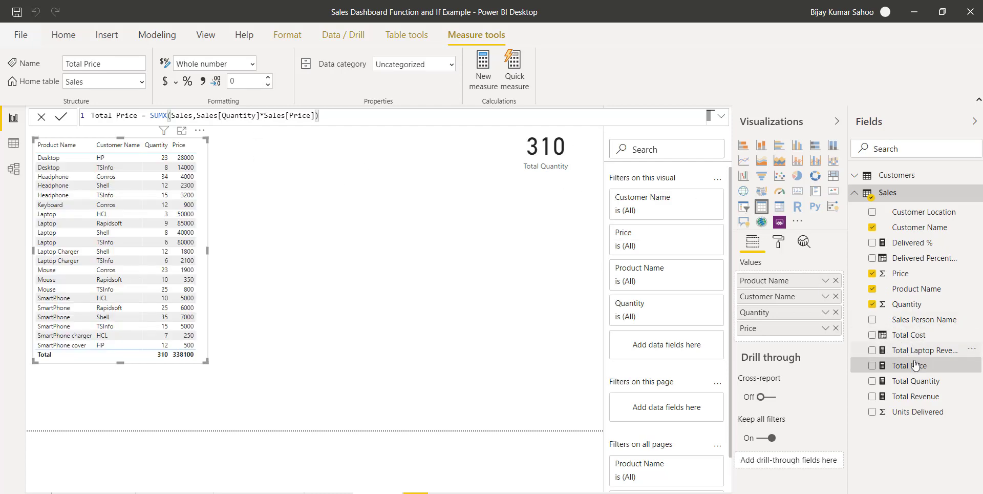
- Add the Total Price measure to the table visual and widen the visual to fit the new column
left_click(872, 366)
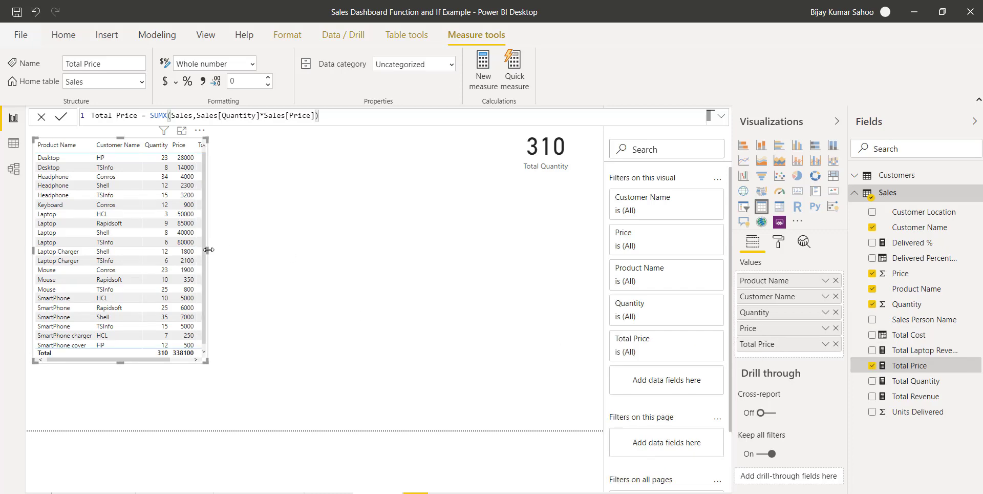
left_click_drag(207, 252, 257, 258)
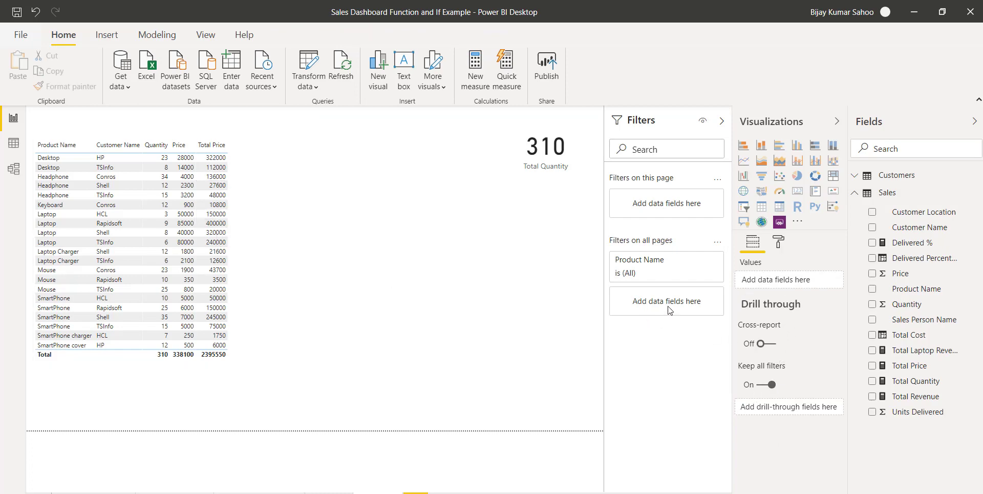
left_click(254, 341)
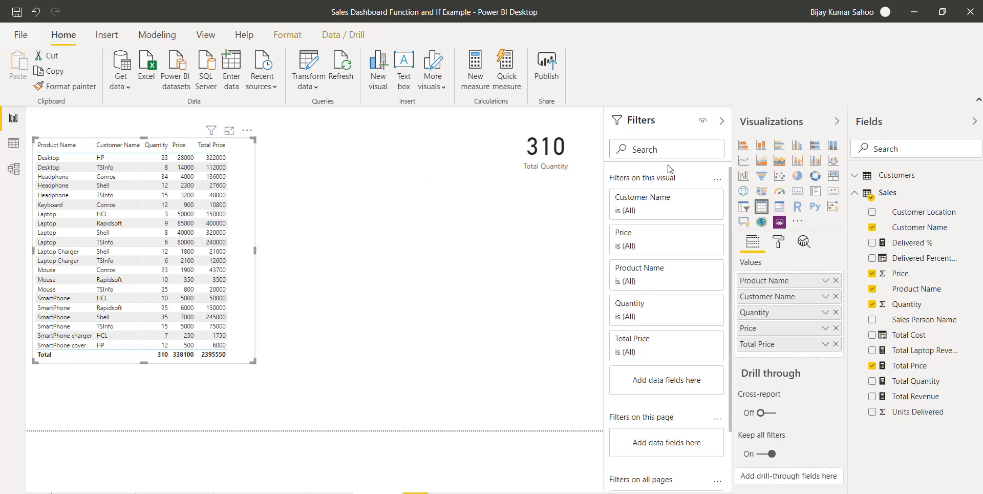
- Create another measure in the Sales table named Total Discount and begin its formula with the SUMX function
right_click(899, 198)
left_click(902, 210)
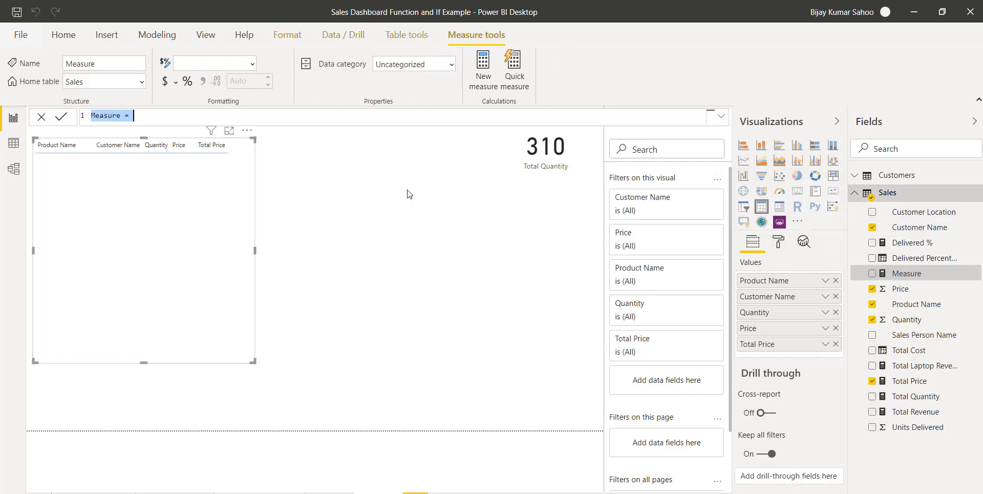
left_click(150, 116)
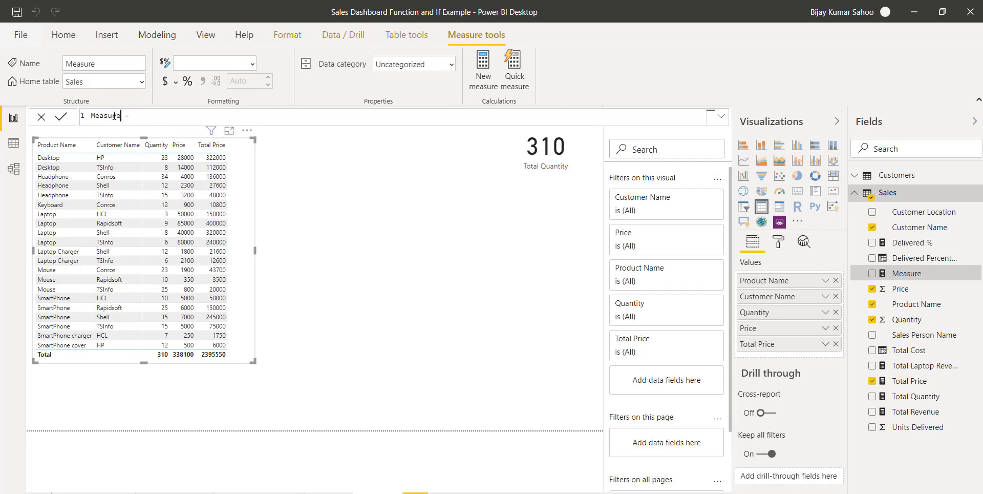
left_click_drag(121, 116, 92, 116)
type("Total Discount = Sum")
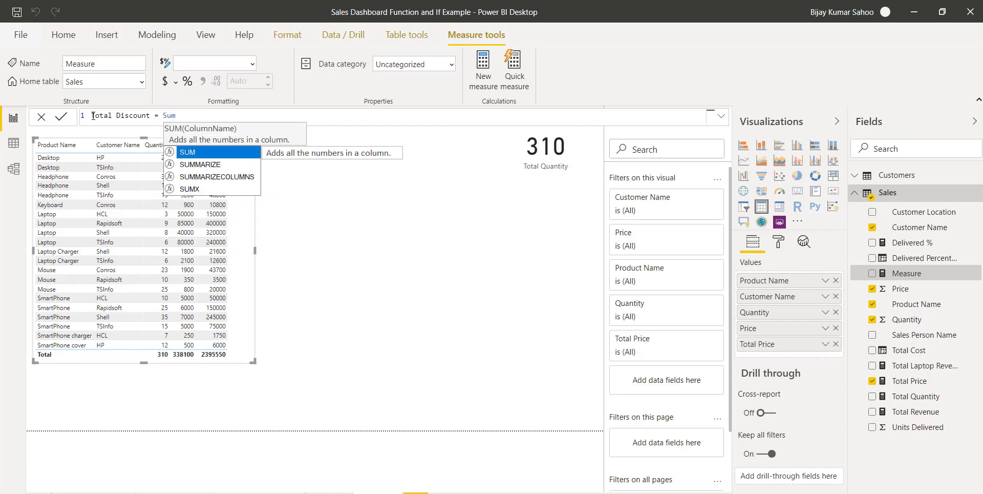
key("Down")
key("Down")
key("Down")
key("Tab")
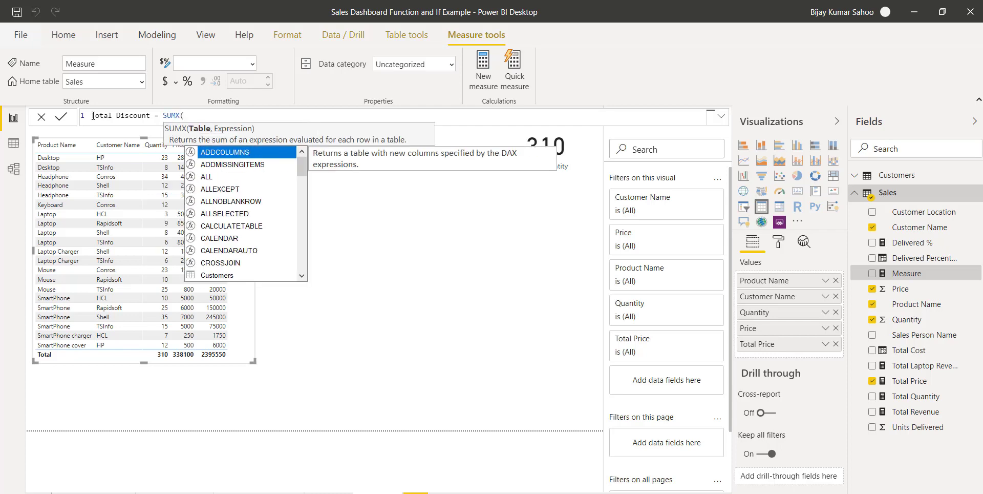
- Complete the Total Discount formula with the Sales table and the expression [Total Price]*0.05, and commit the measure
type("Sales")
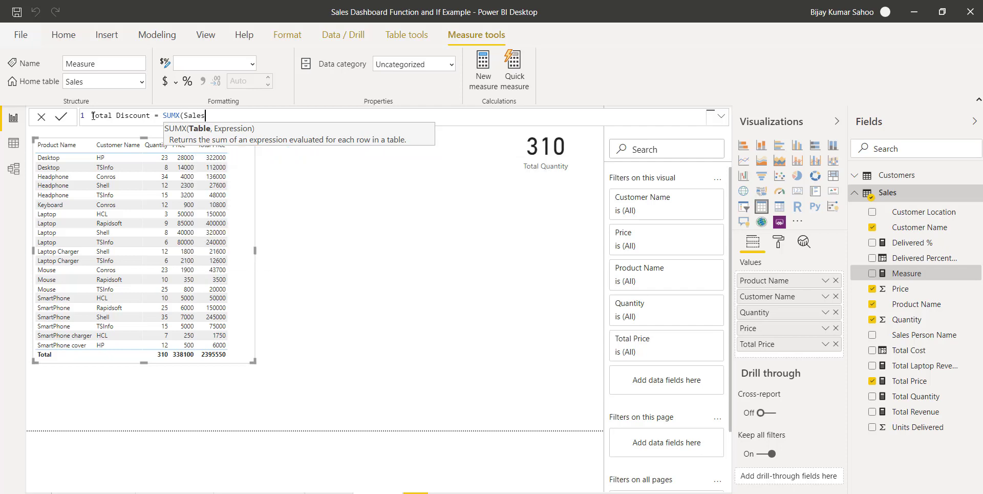
type(",")
type("tot")
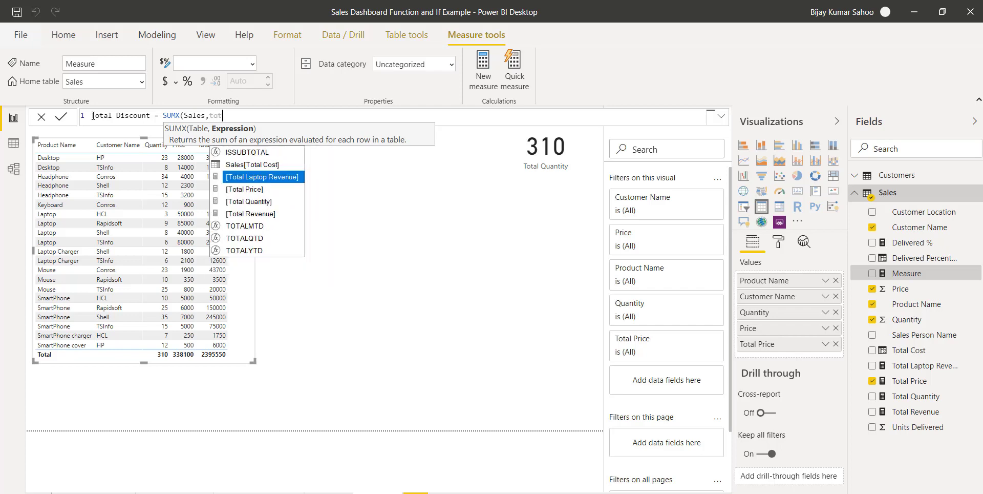
key("Down")
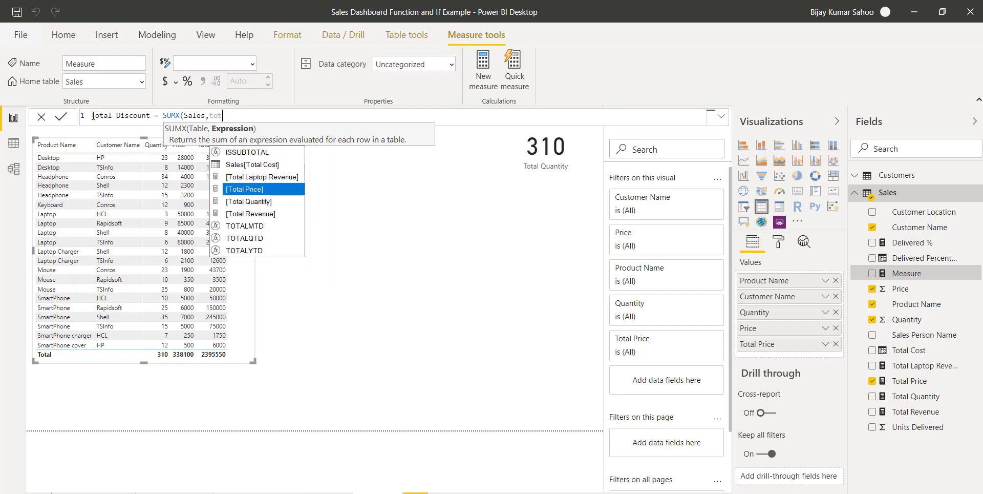
key("Tab")
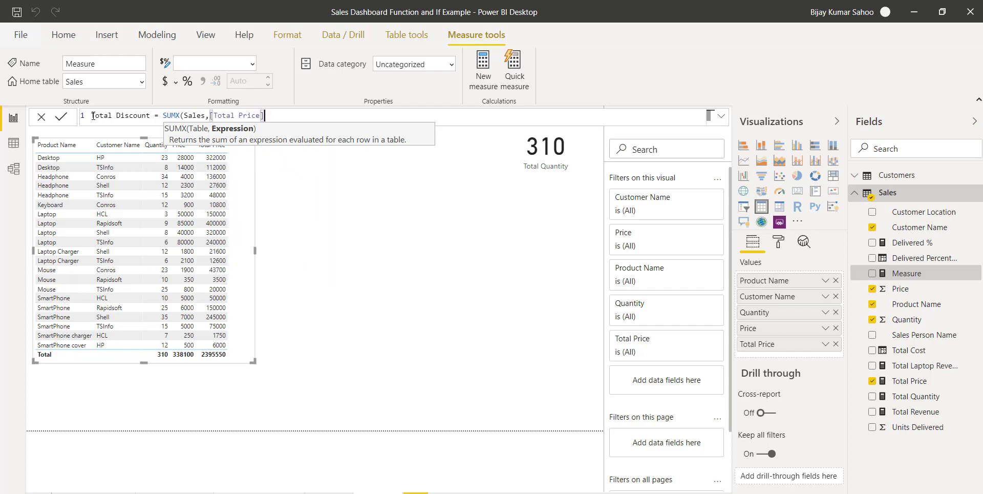
type("*0.05)")
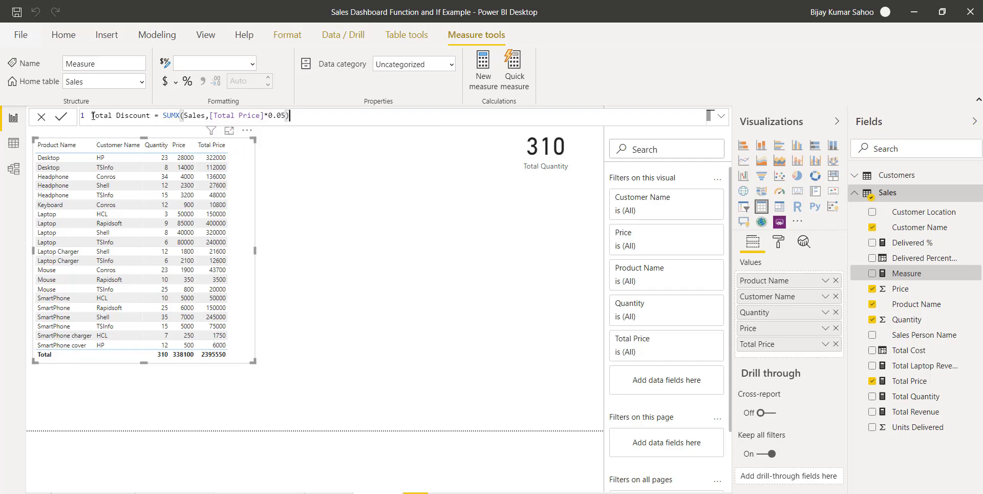
key("Return")
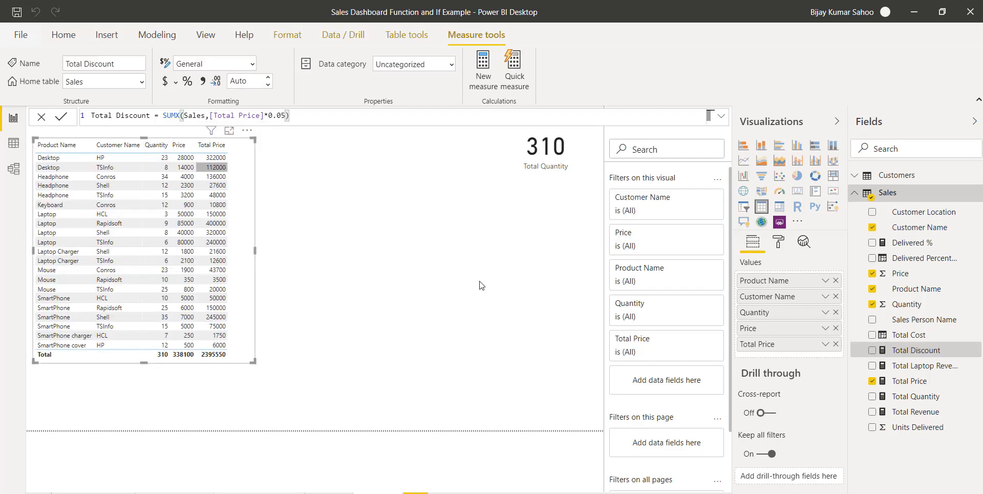
- Add the Total Discount measure to the table visual and widen the visual to fit the extra column
left_click(872, 350)
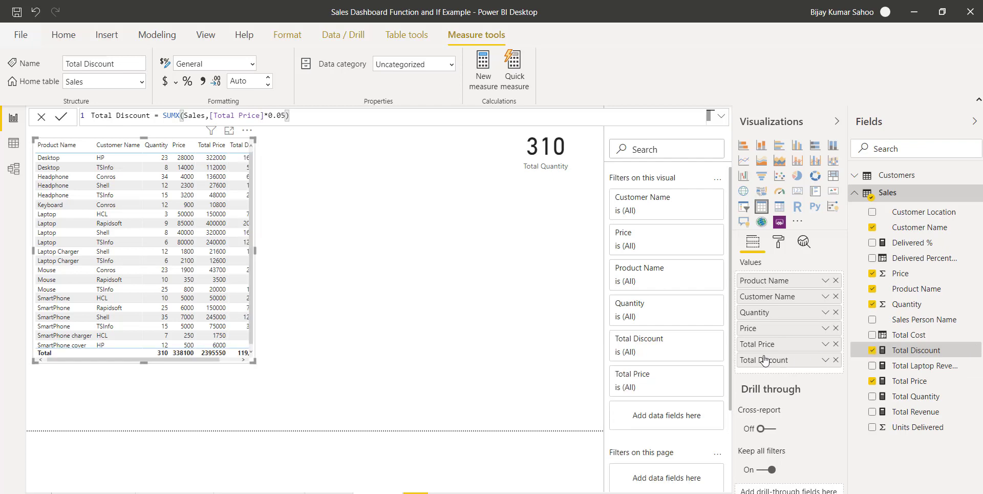
left_click_drag(254, 251, 315, 257)
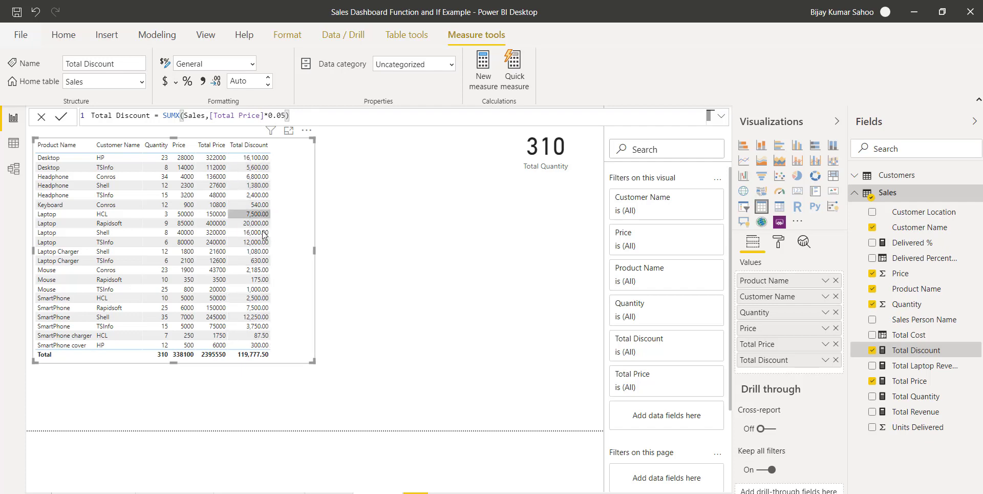
mouse_move(263, 234)
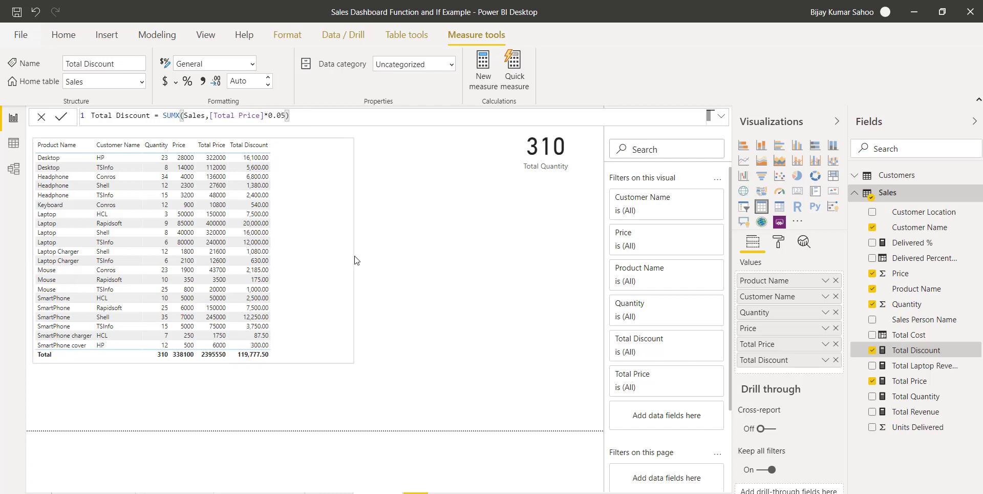
left_click(357, 260)
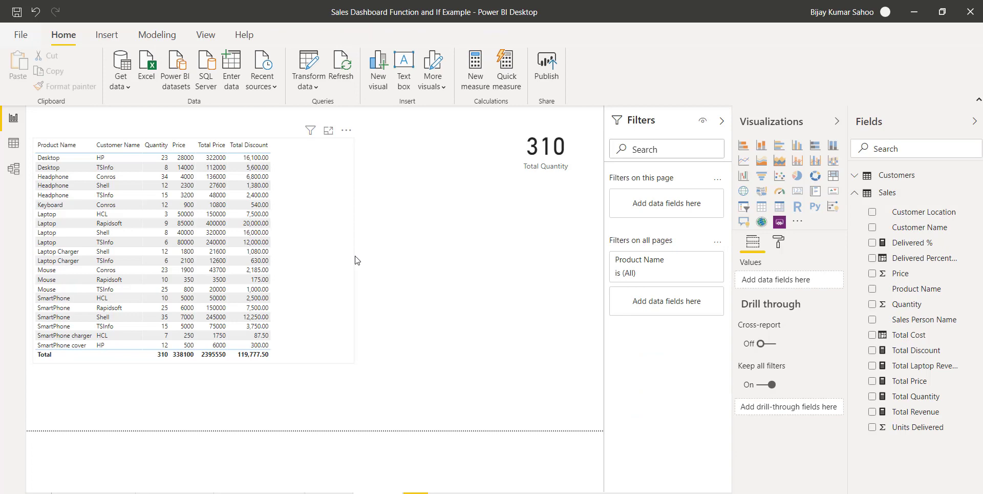
left_click(326, 264)
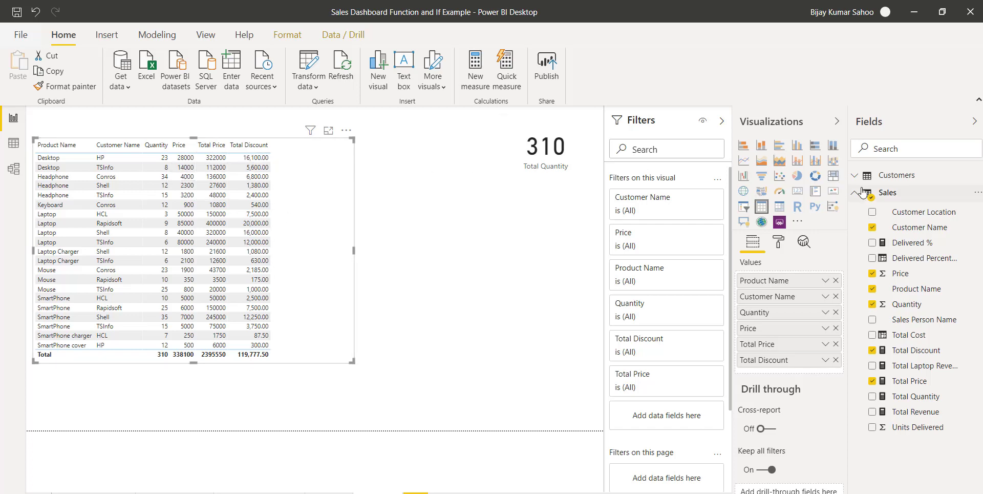
- Create another measure in the Sales table and name it Total Price (Quantity>20)
right_click(890, 195)
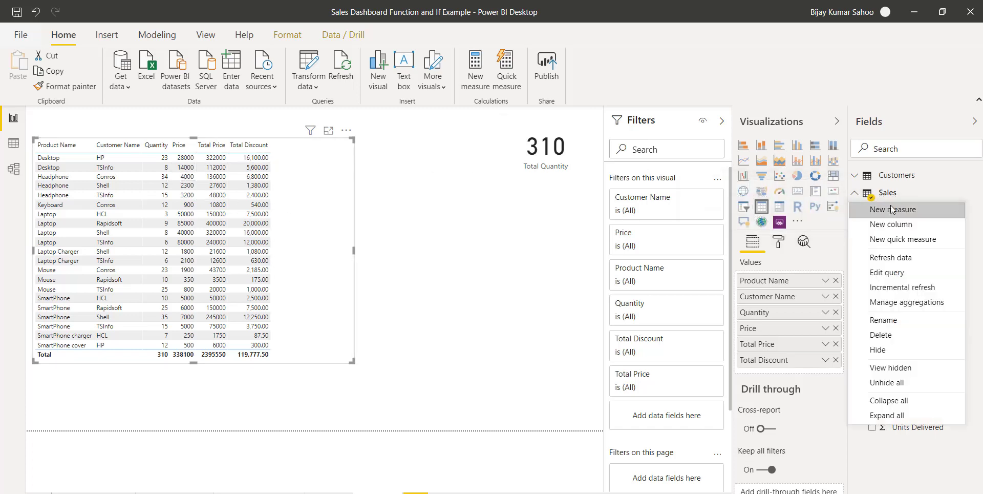
left_click(892, 209)
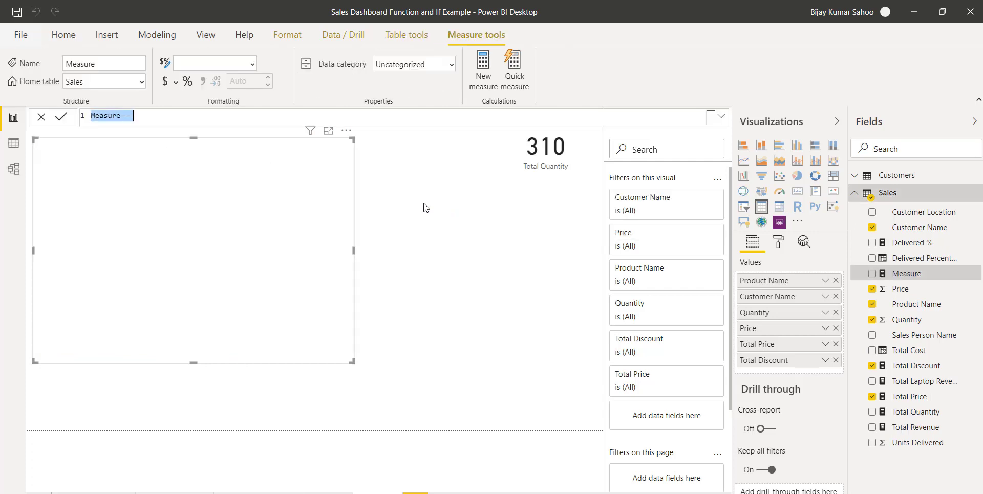
double_click(122, 116)
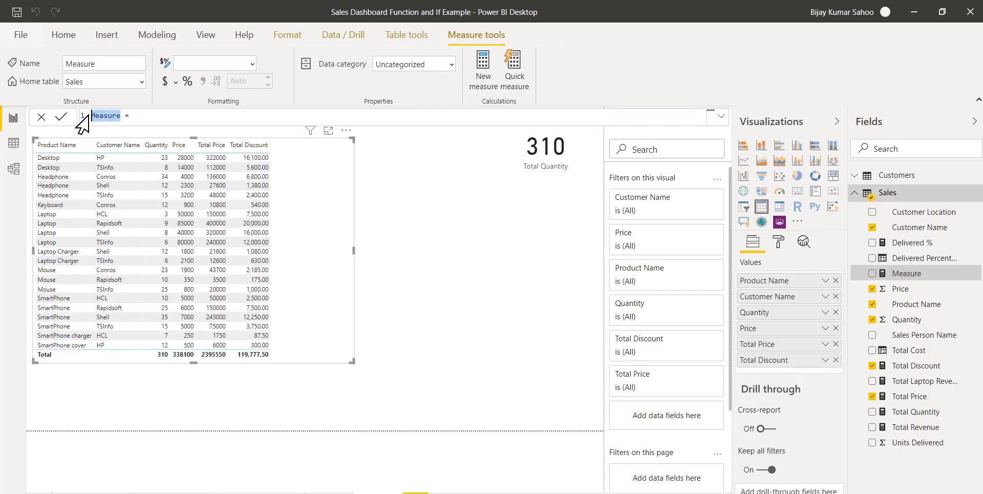
type("Total Price (Quan")
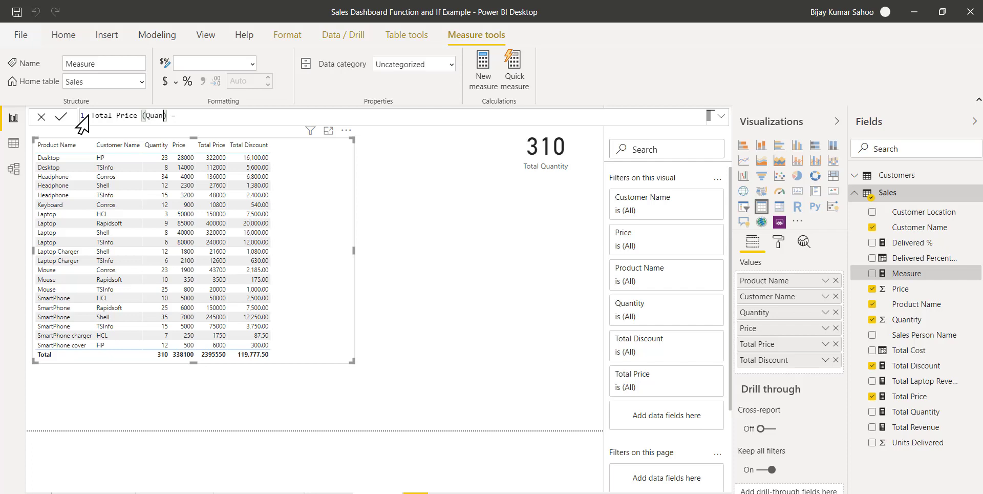
type("tity>20")
key("End")
- Begin the Total Price (Quantity>20) formula with the SUMX function
type("SU")
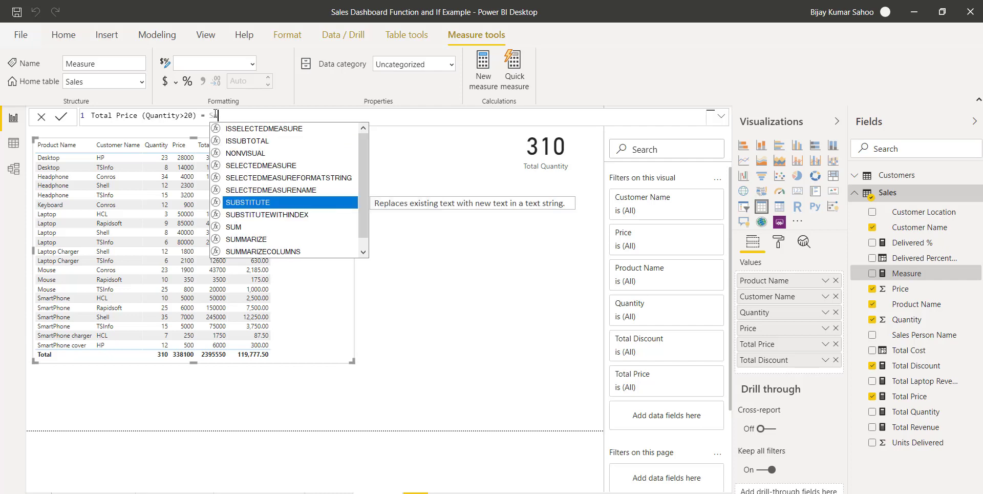
type("m")
key("Down")
key("Down")
key("Down")
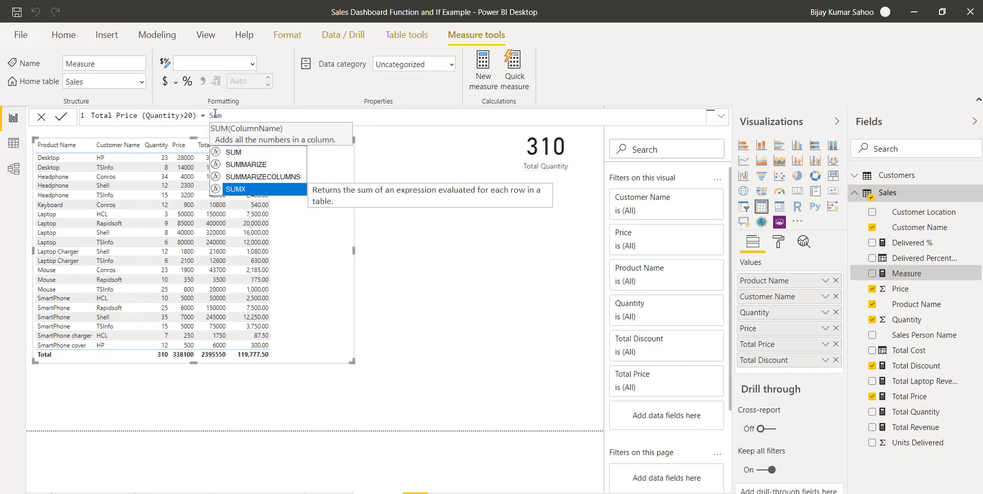
key("Tab")
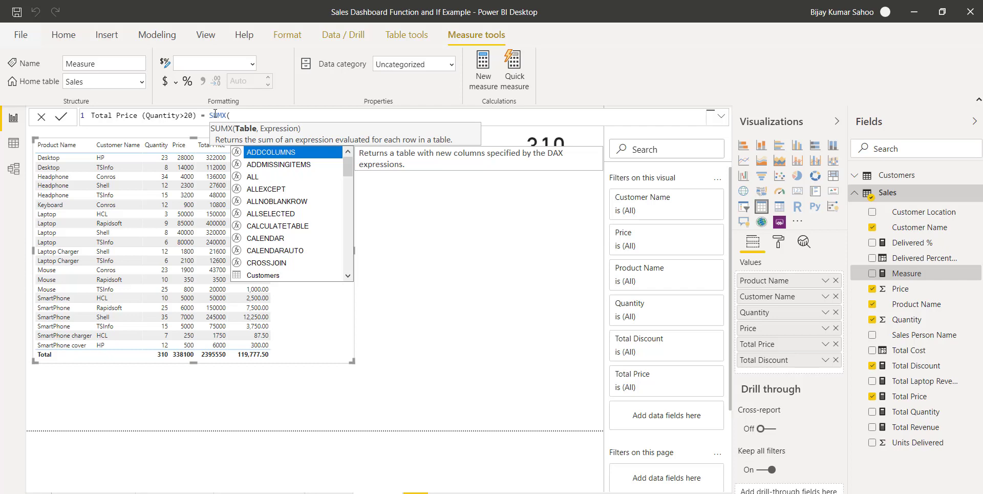
- Enter FILTER(Sales,Sales[Quantity]>20) as the table argument of SUMX
type("Fil")
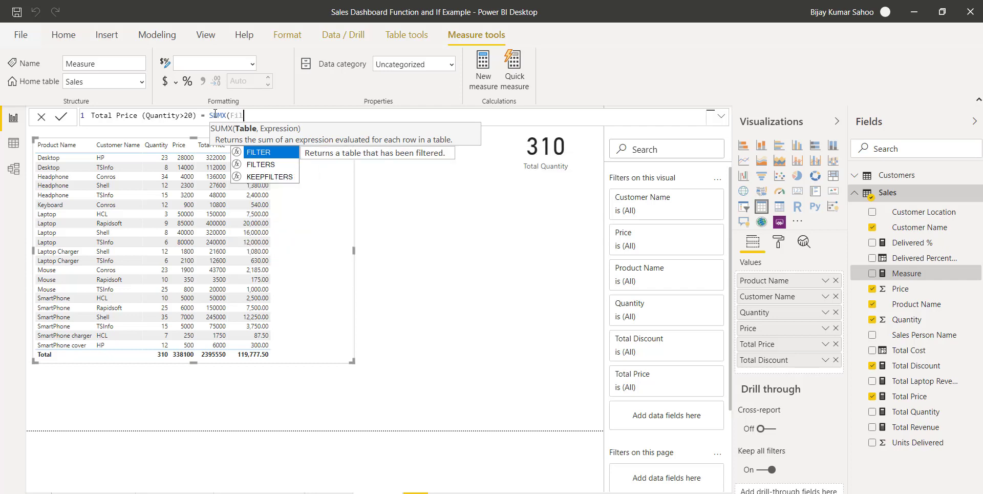
key("Tab")
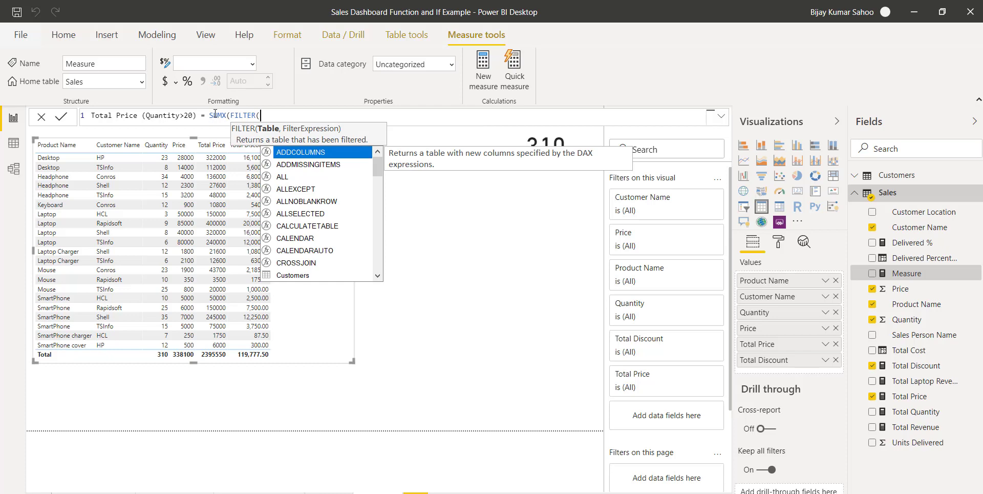
type("Sales")
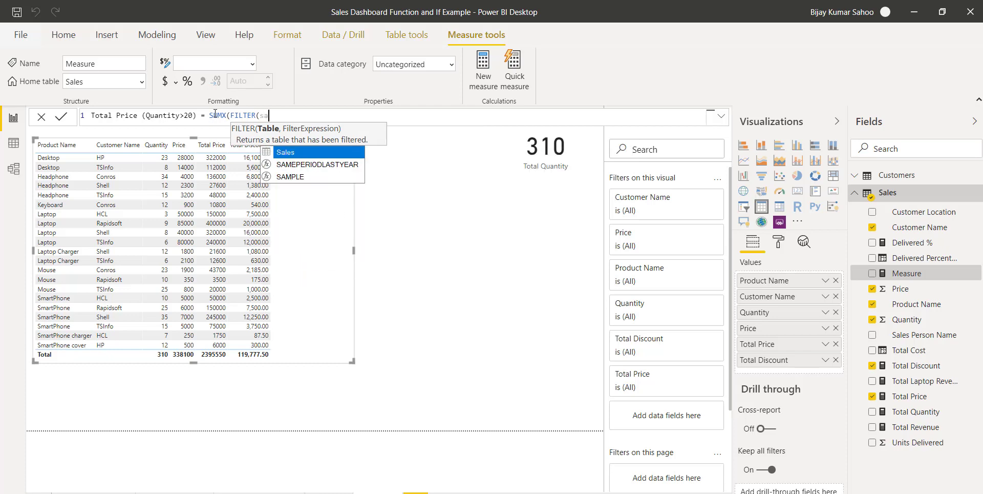
type(",")
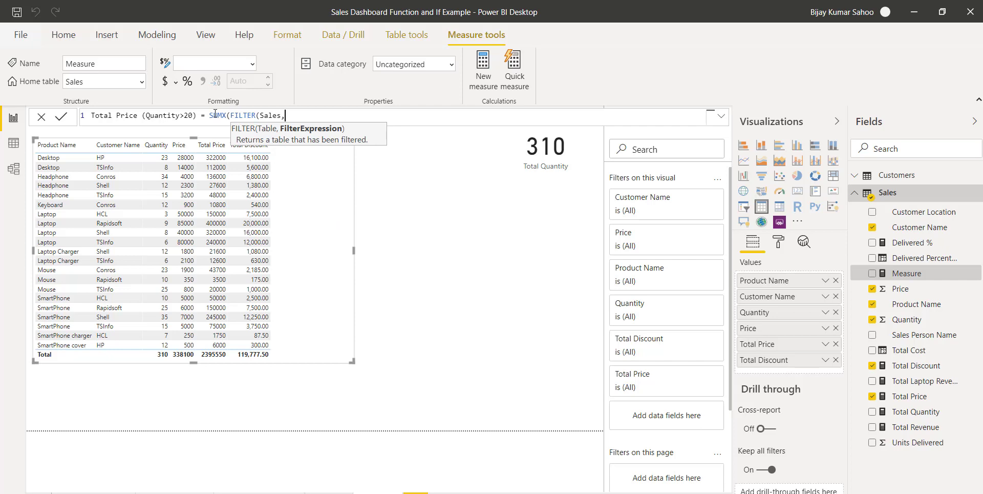
type("qua")
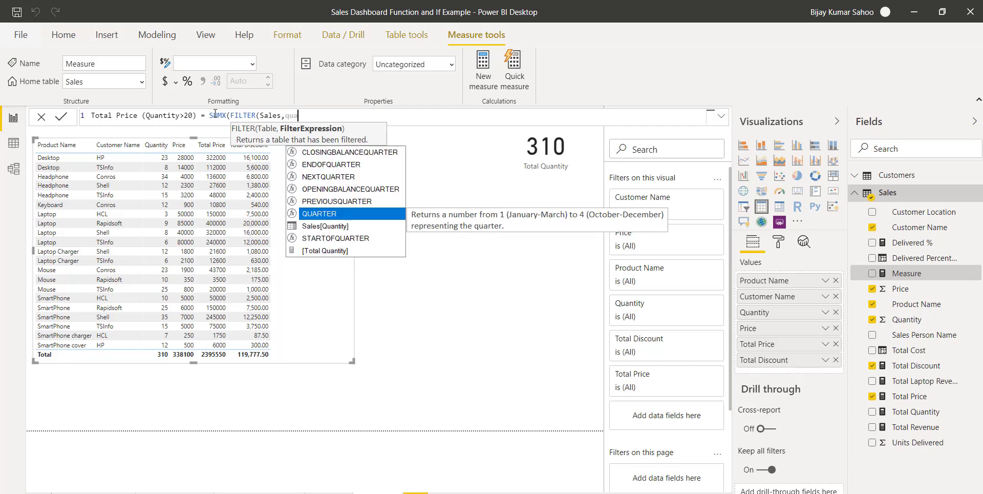
key("Down")
key("Down")
key("Tab")
type(">")
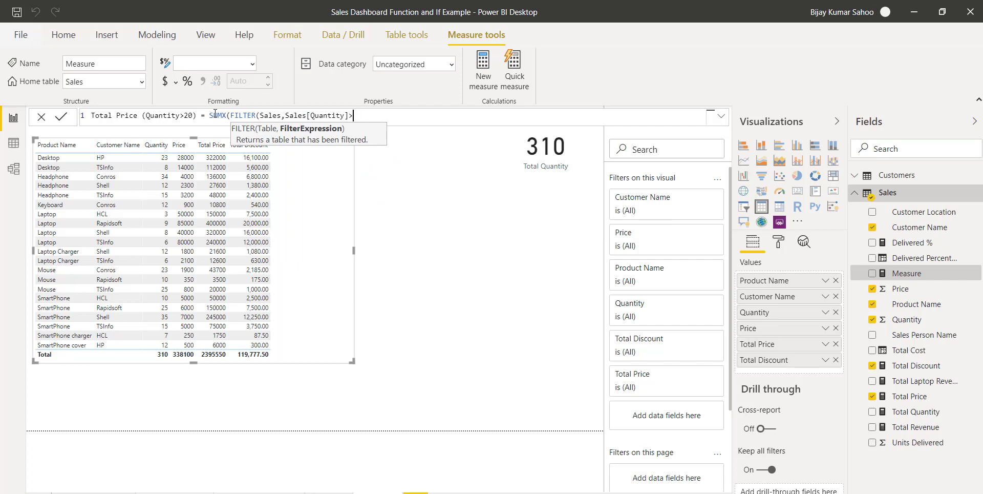
type("20)")
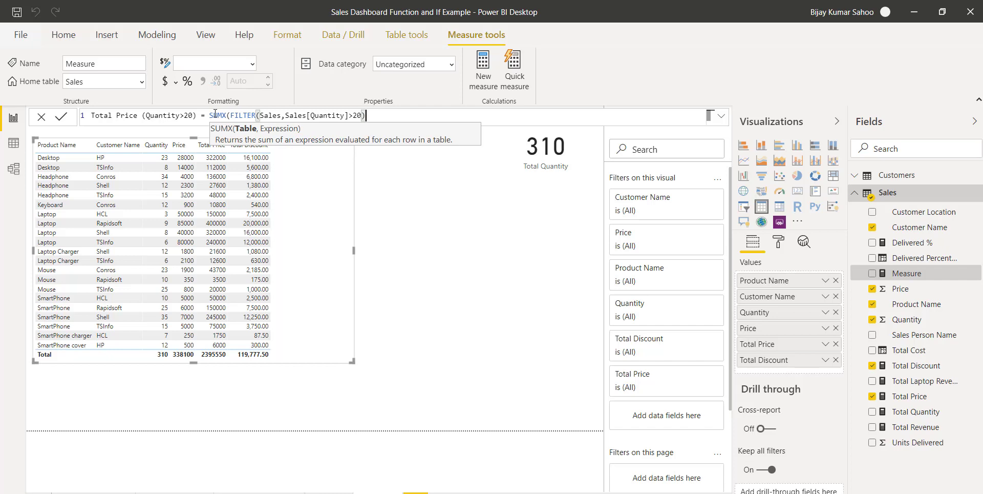
- Complete the SUMX formula with the expression Sales[Quantity]*Sales[Price] and commit the measure
type(",")
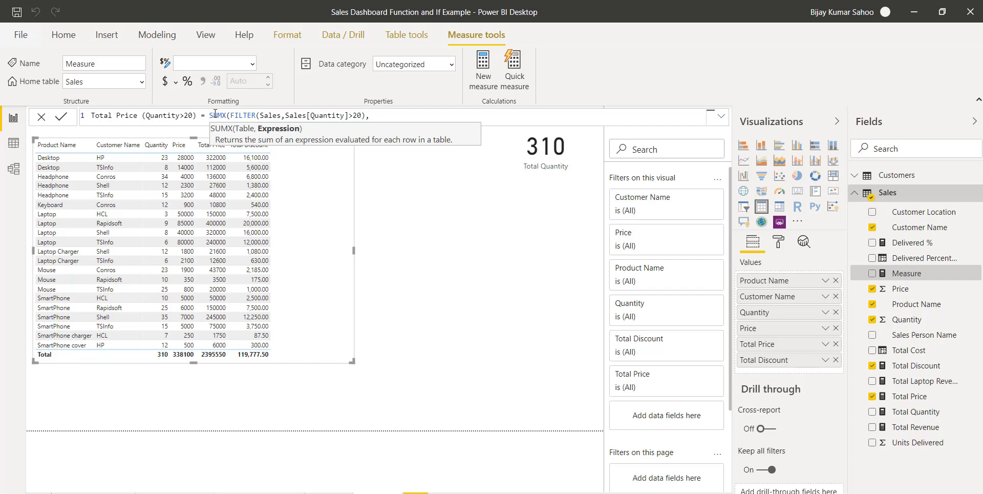
type("Qu")
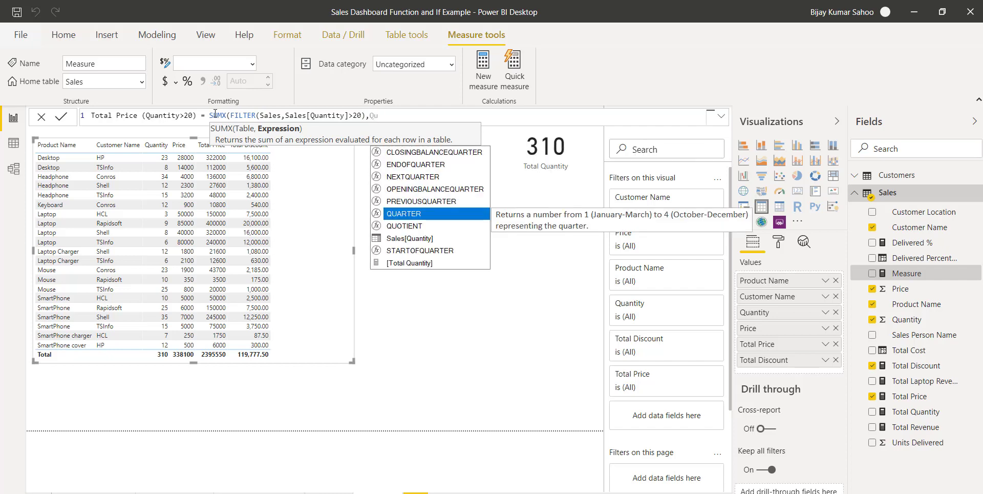
key("Down")
key("Down")
key("Tab")
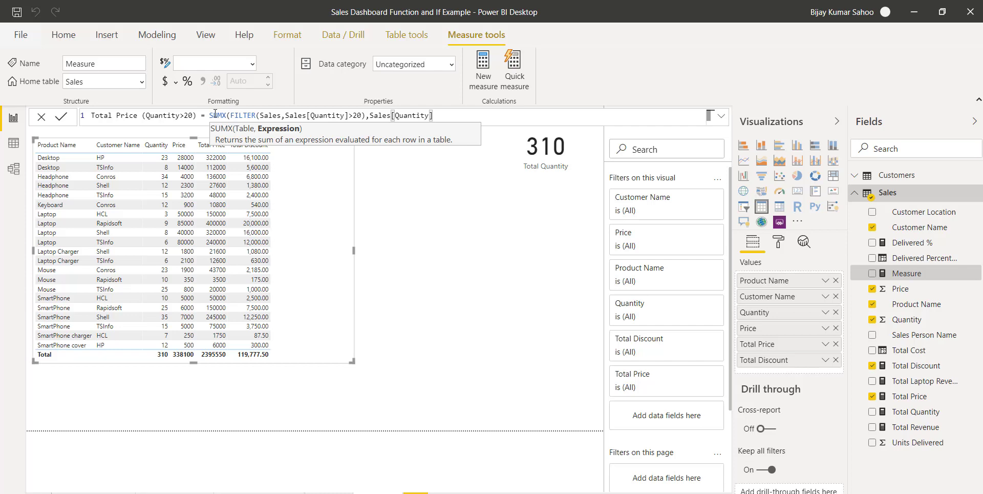
type("*pro")
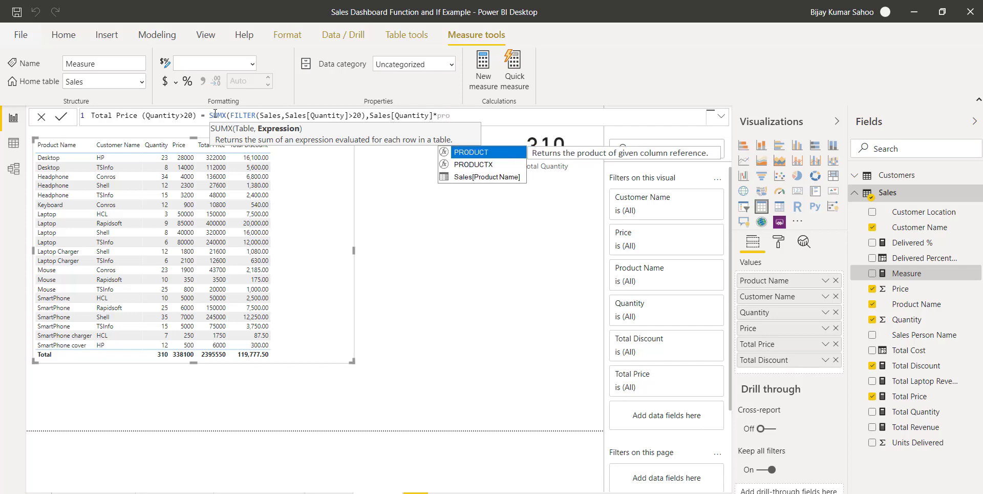
key("Down")
key("Down")
key("BackSpace")
key("BackSpace")
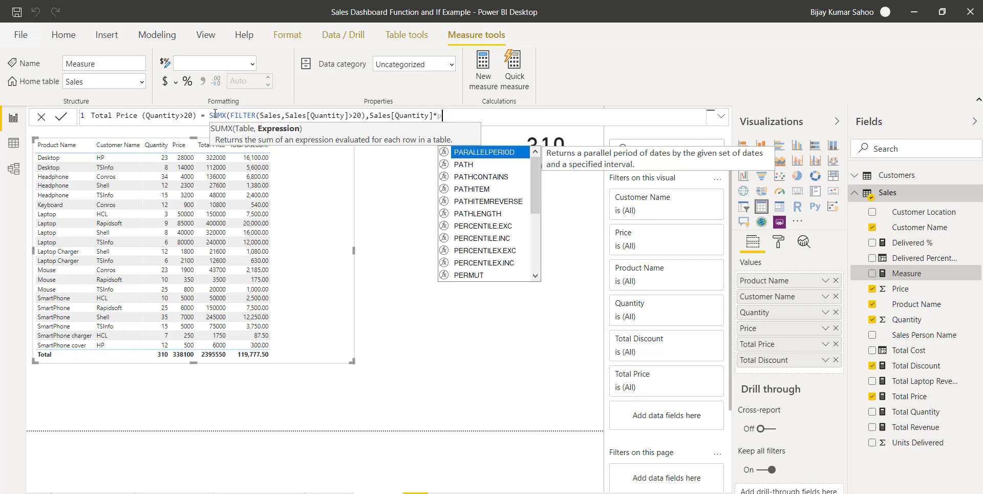
type("ri")
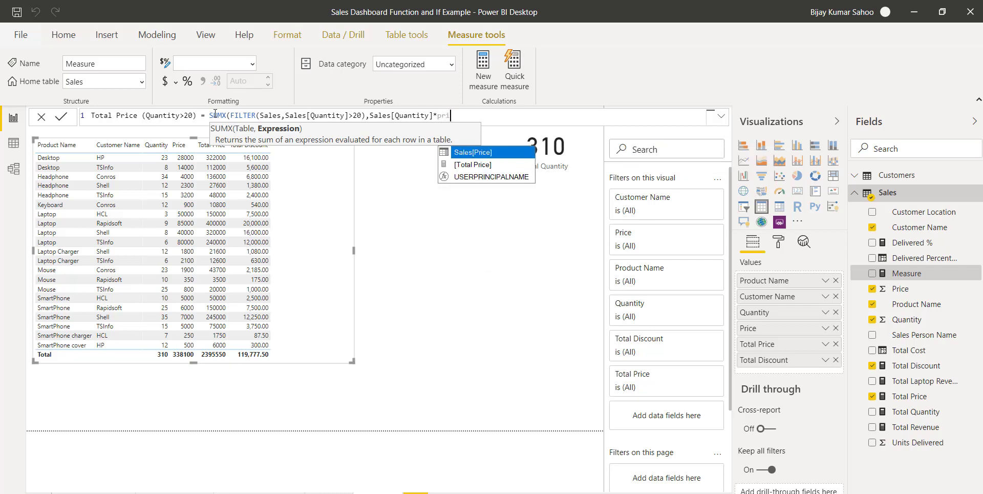
key("Tab")
type(")")
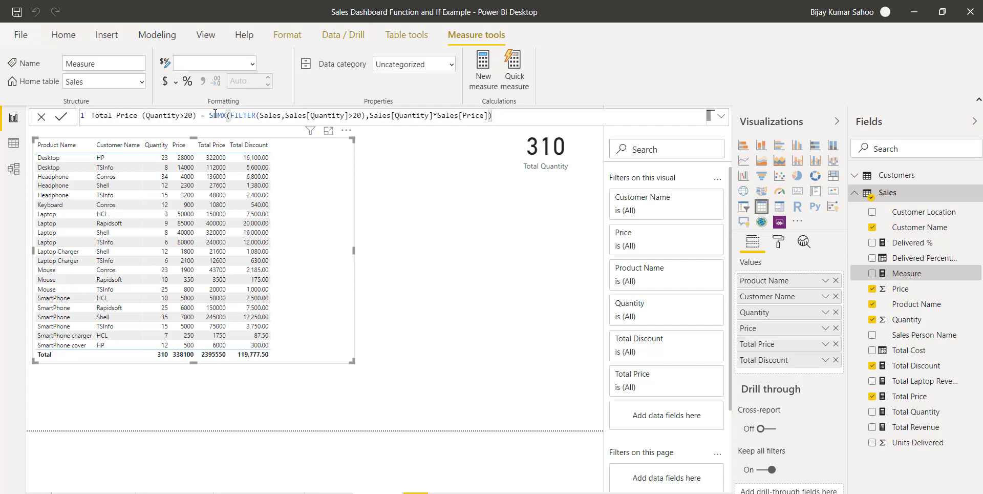
key("Return")
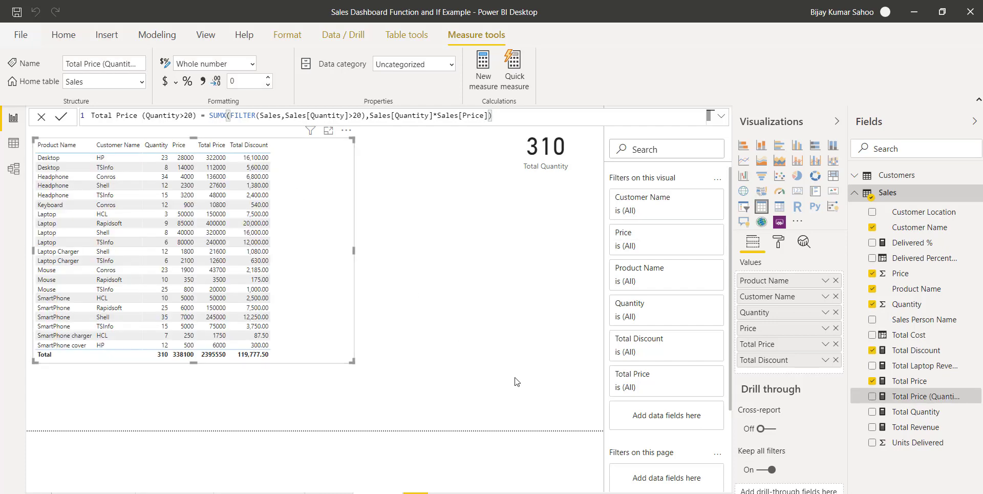
- Add the Total Price (Quantity>20) measure to the sales table visual
left_click(872, 395)
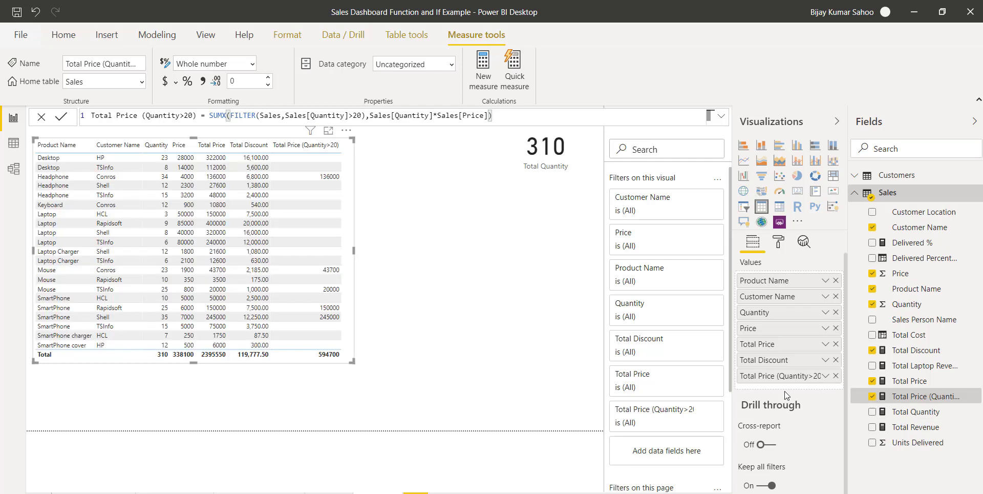